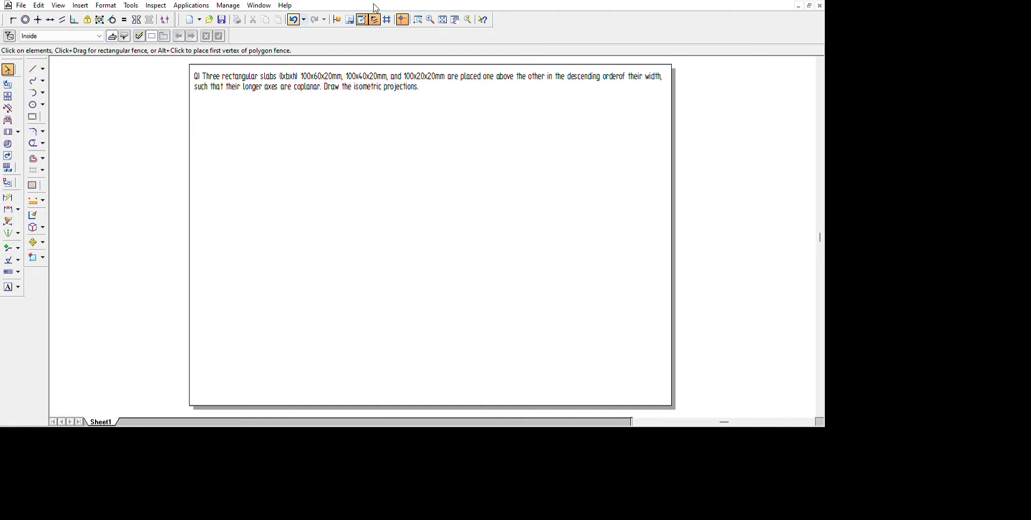
# Draw two connected base edges near the sheet's centre: a 100 mm line at 30 degrees followed by a 60 mm line at 150 degrees
pyautogui.click(44, 74)
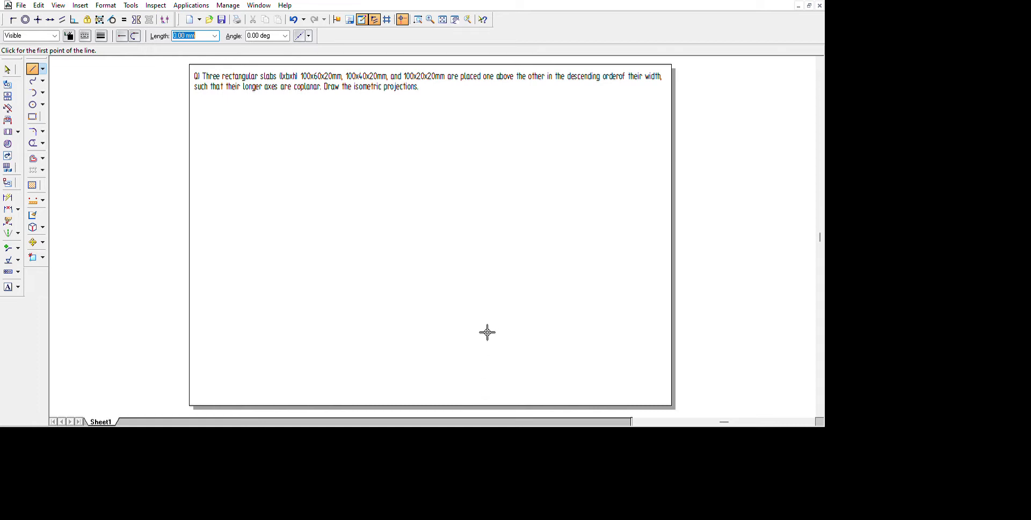
pyautogui.click(373, 307)
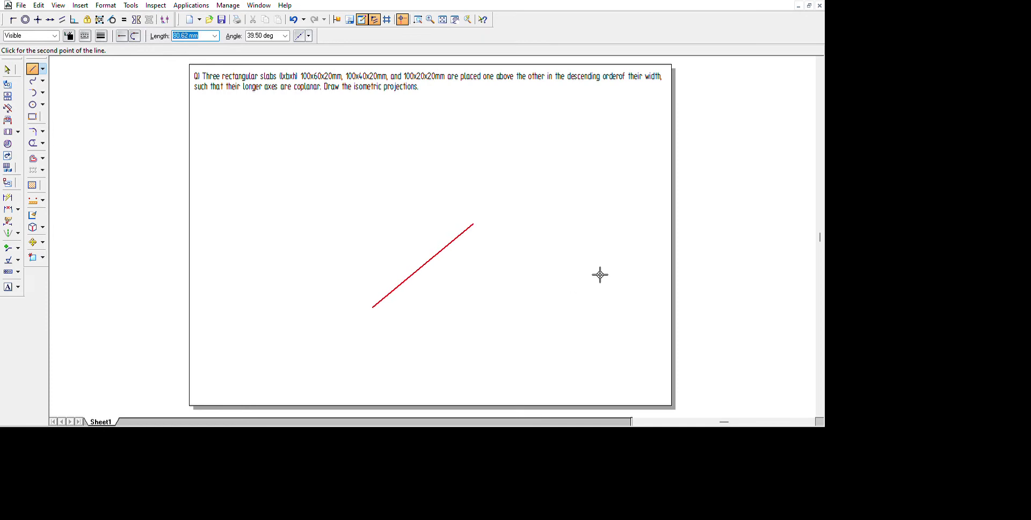
pyautogui.write('100')
pyautogui.press('Tab')
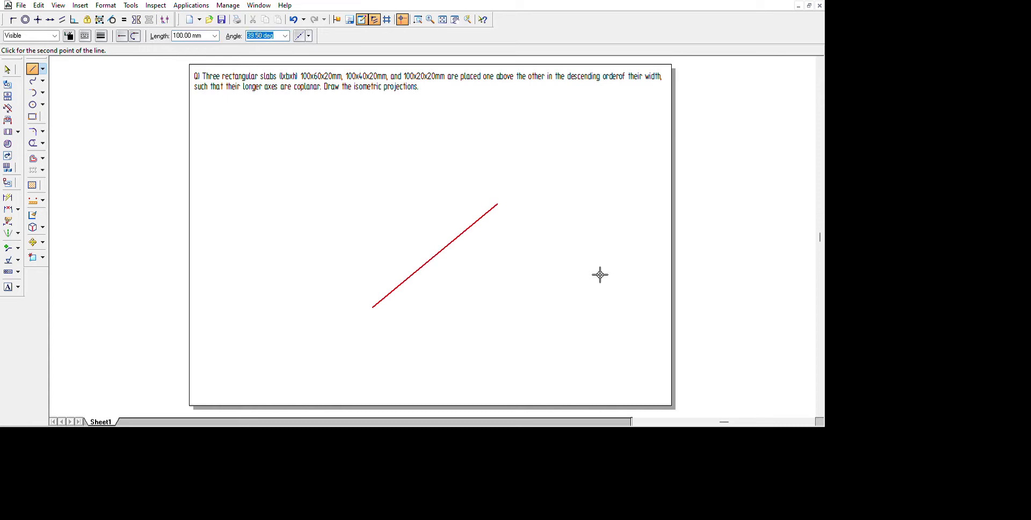
pyautogui.write('30')
pyautogui.press('Return')
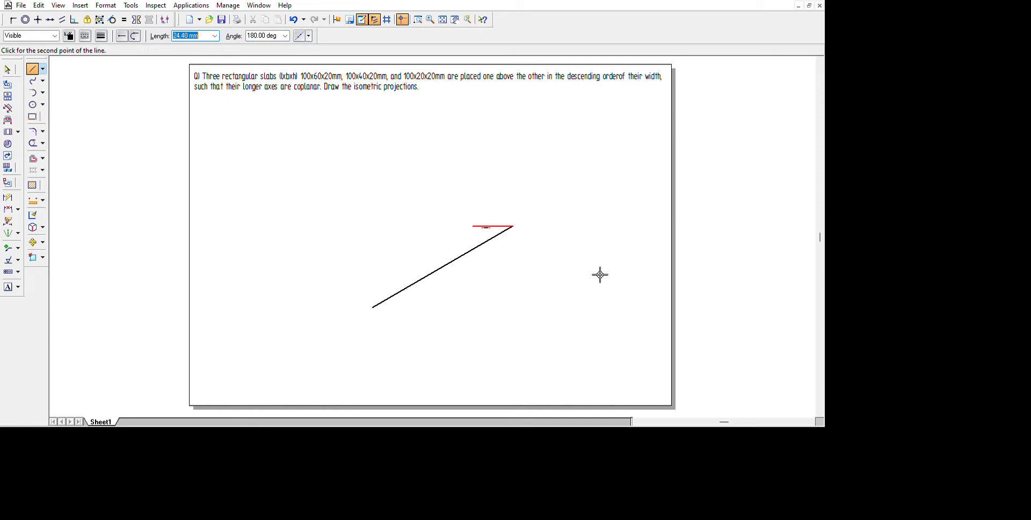
pyautogui.write('60')
pyautogui.press('Tab')
pyautogui.write('150')
pyautogui.press('Return')
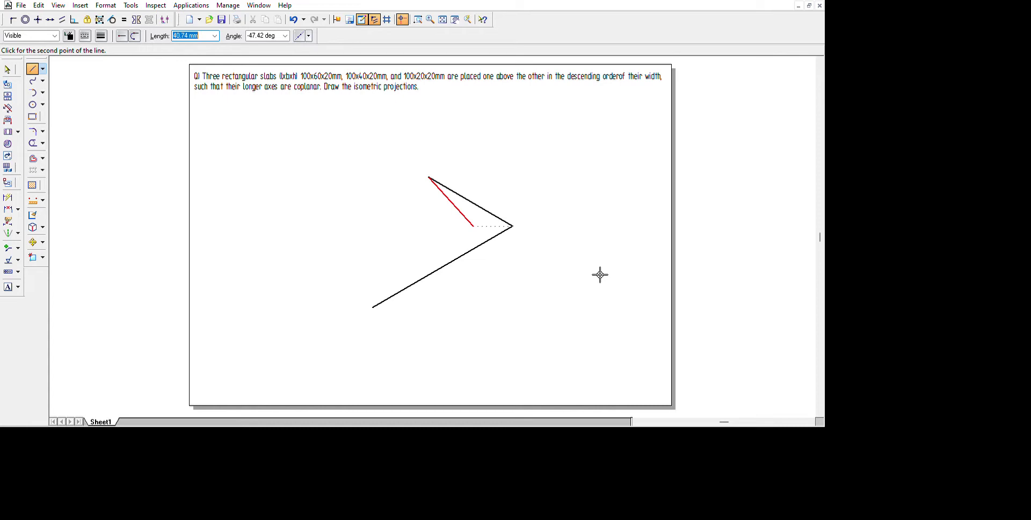
# Close the base parallelogram with a 100 mm line at -150 degrees and a 60 mm line at -30 degrees
pyautogui.write('100')
pyautogui.press('Tab')
pyautogui.press('BackSpace')
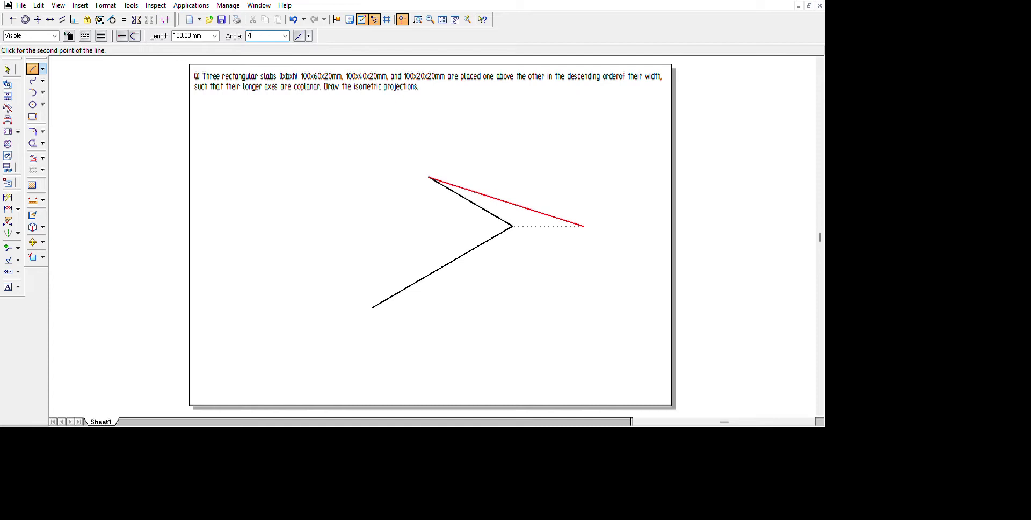
pyautogui.write('-150')
pyautogui.press('Return')
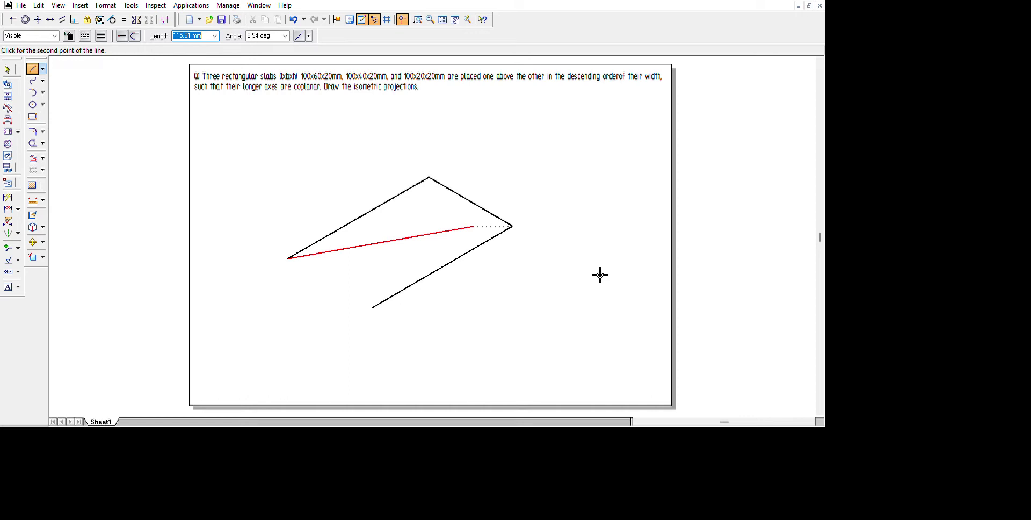
pyautogui.write('60')
pyautogui.press('Tab')
pyautogui.press('BackSpace')
pyautogui.write('-30')
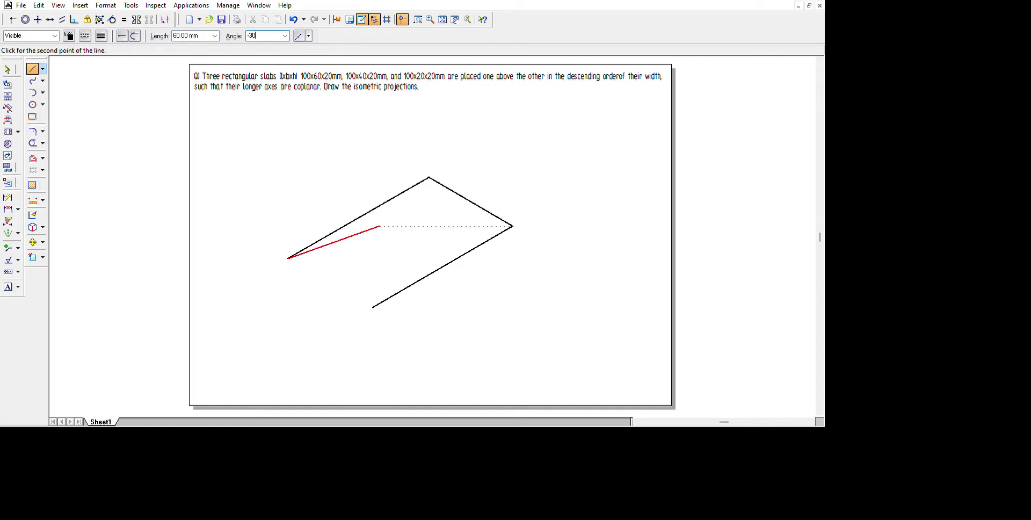
pyautogui.press('Return')
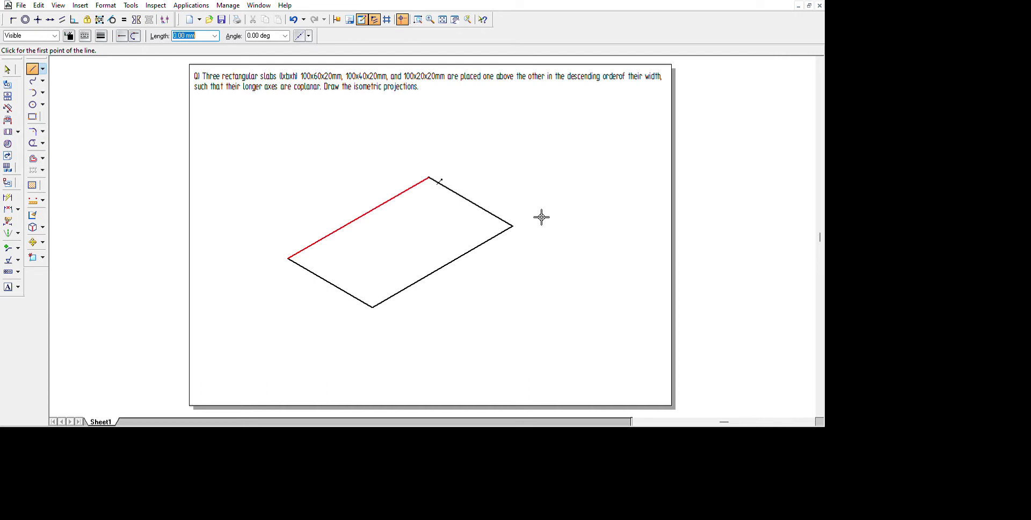
# Draw a 20 mm vertical line at 90 degrees upward from the base parallelogram's back corner
pyautogui.click(541, 217)
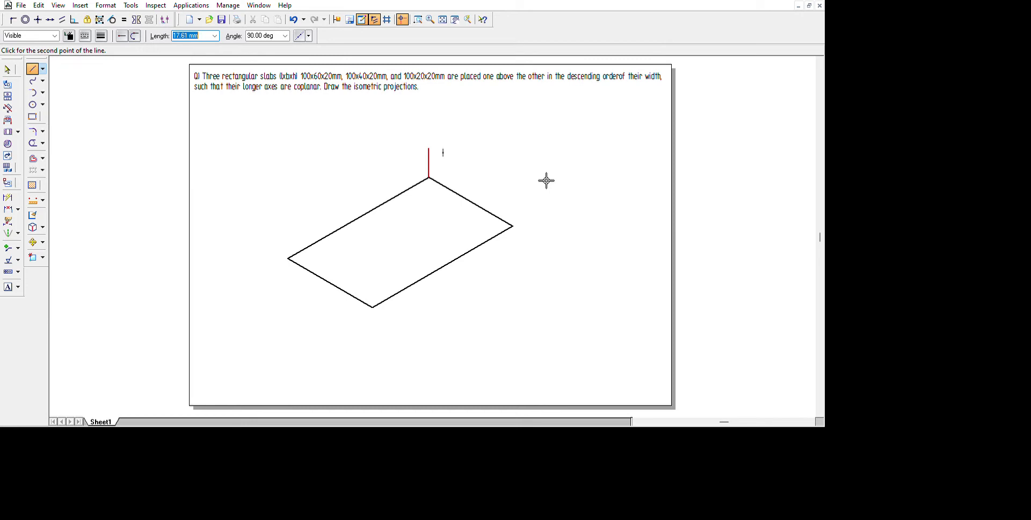
pyautogui.write('20')
pyautogui.press('Tab')
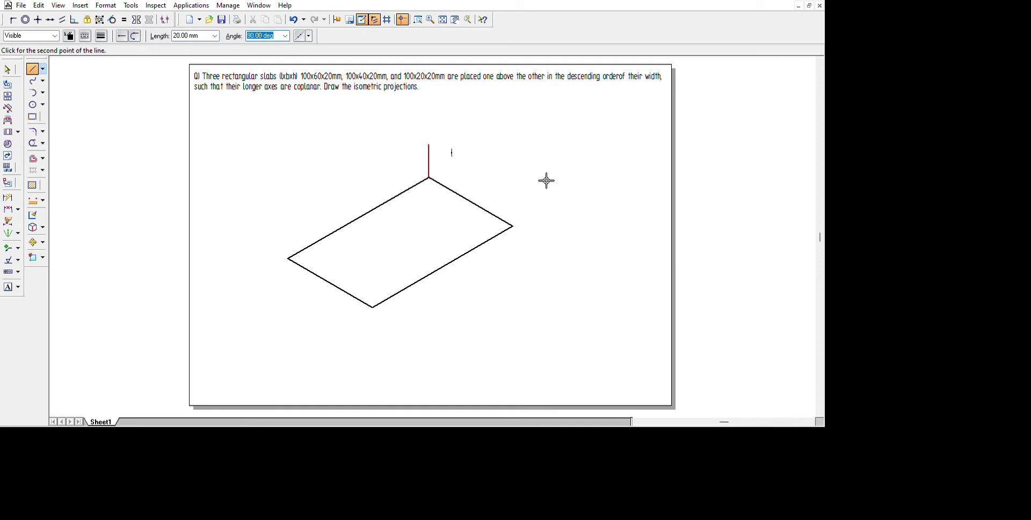
pyautogui.write('90')
pyautogui.press('Return')
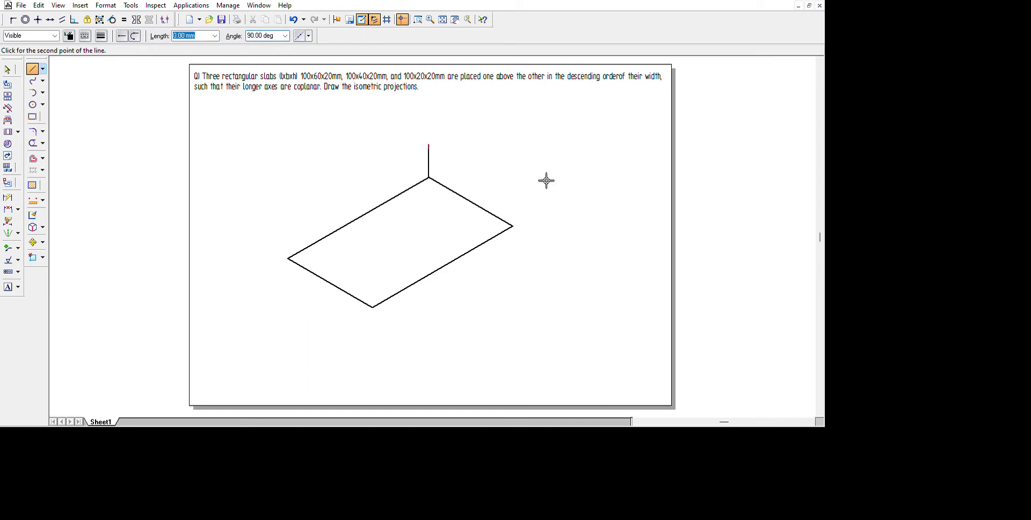
pyautogui.rightClick(610, 209)
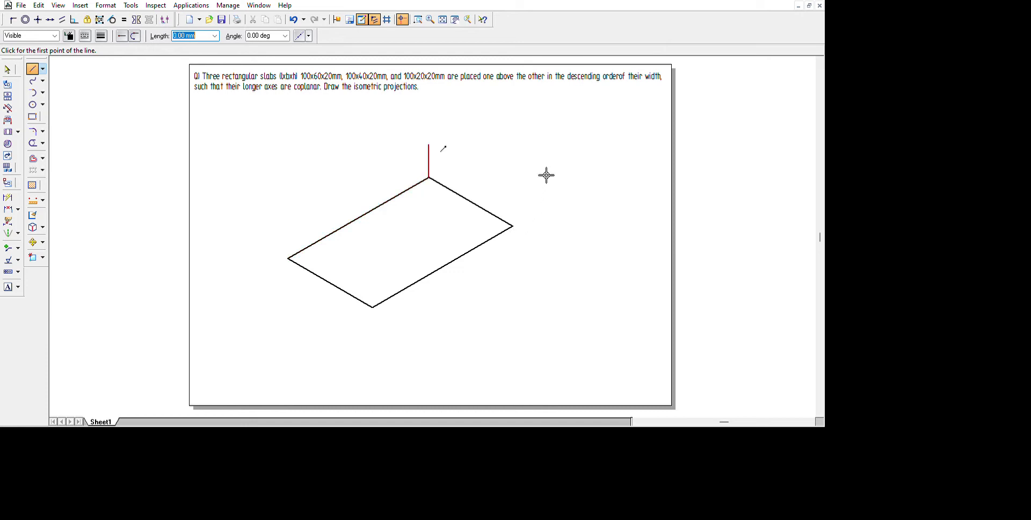
# Copy the base parallelogram 20 mm straight up, from the foot of the vertical line to its upper end
pyautogui.click(7, 69)
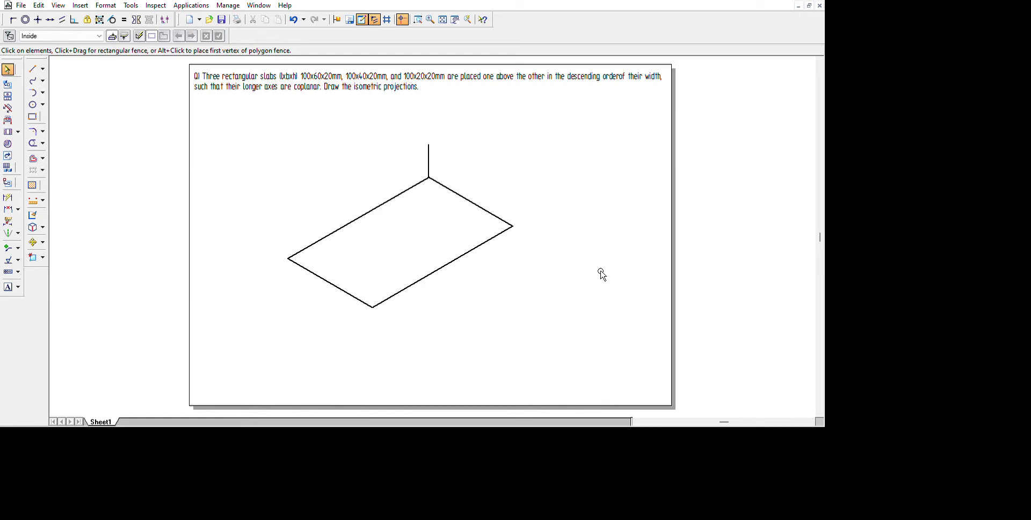
pyautogui.moveTo(299, 408); pyautogui.dragTo(705, 204)
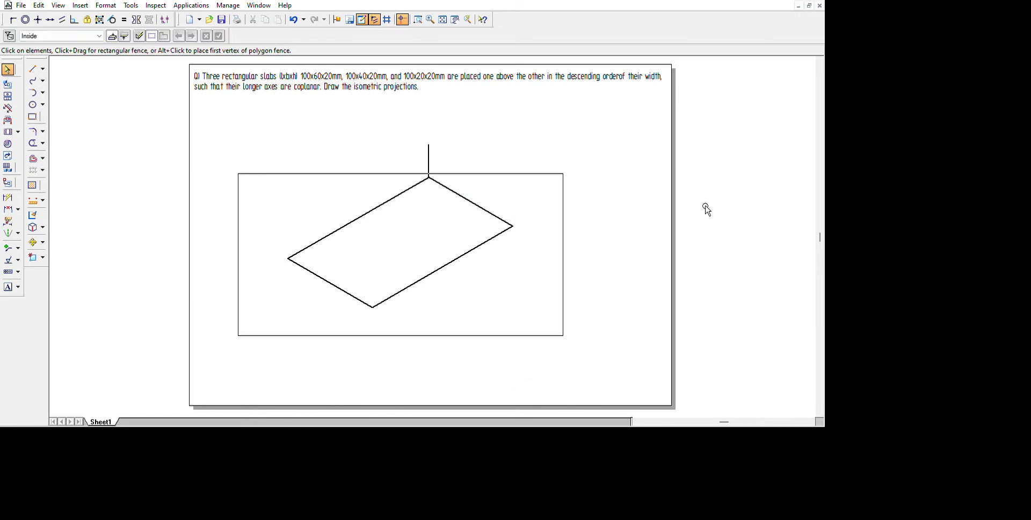
pyautogui.moveTo(707, 209); pyautogui.dragTo(707, 209)
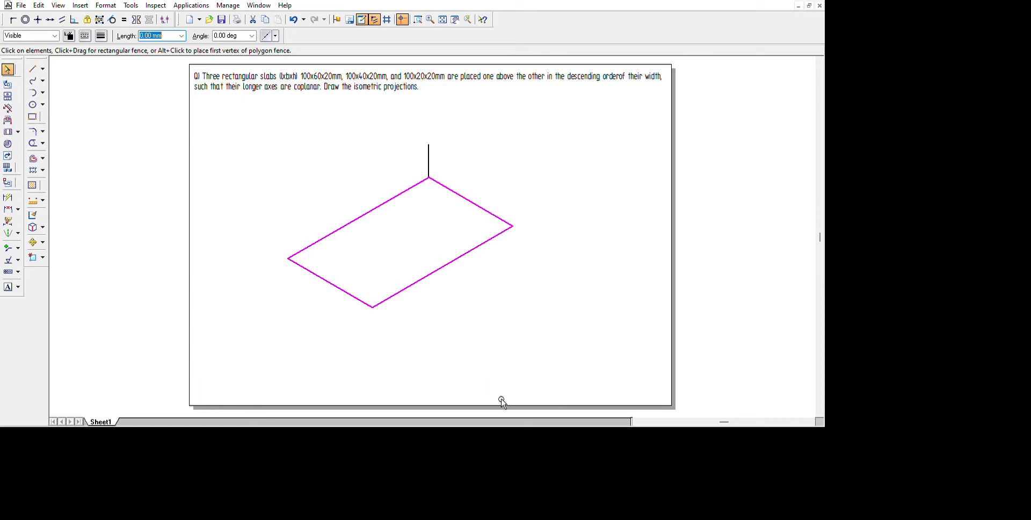
pyautogui.click(33, 242)
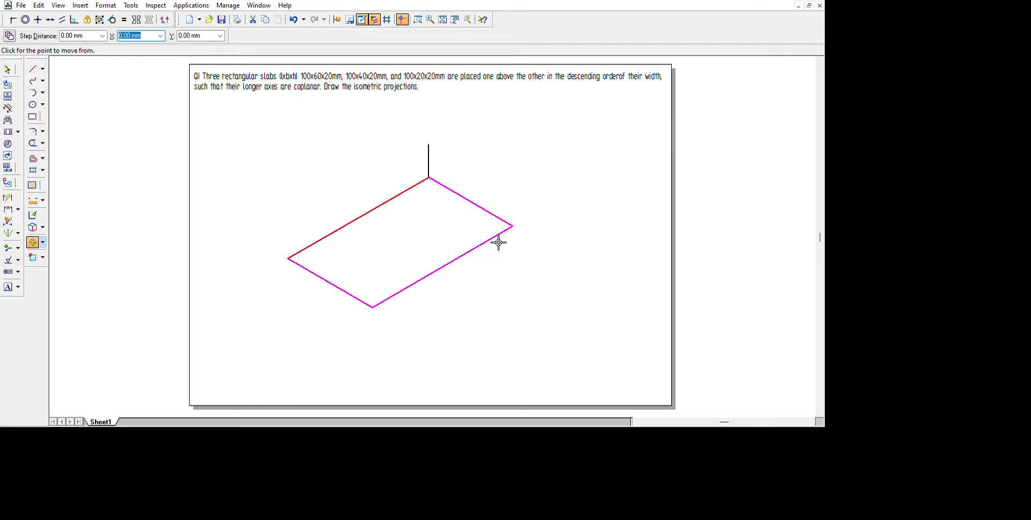
pyautogui.click(543, 216)
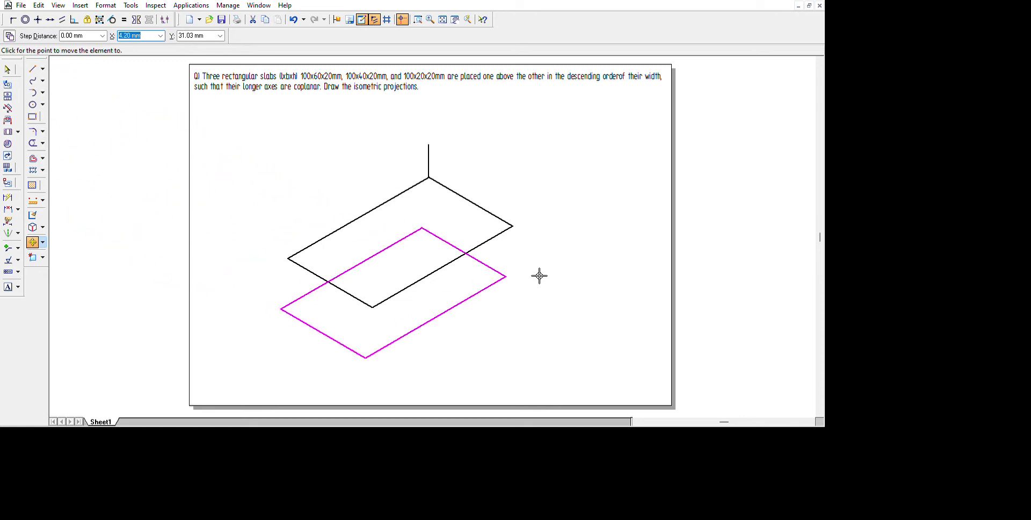
pyautogui.click(543, 179)
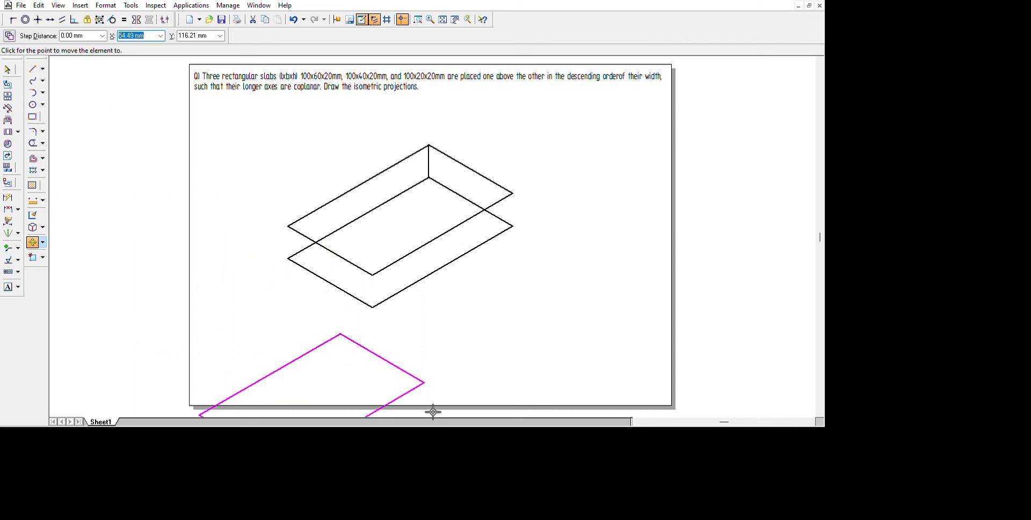
pyautogui.click(378, 336)
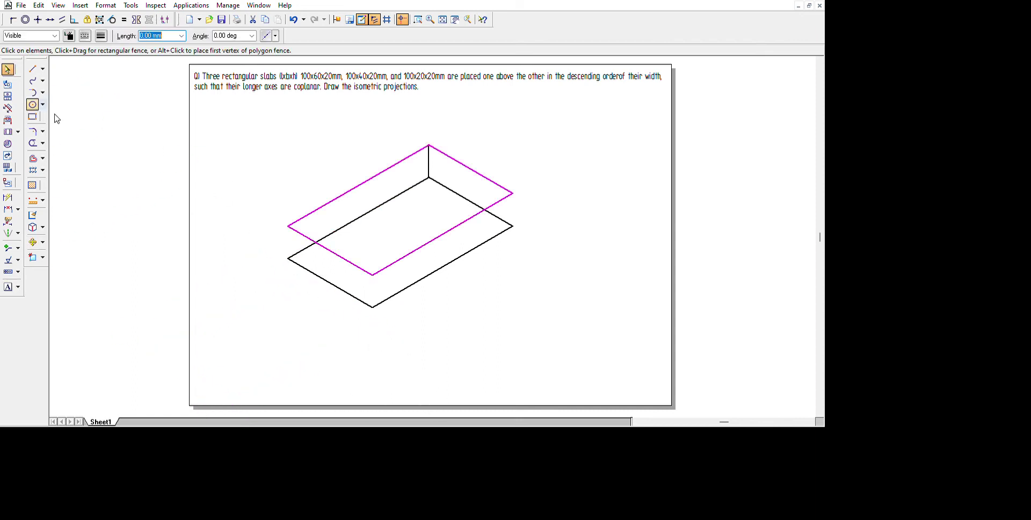
# Connect the lower and upper parallelograms with vertical lines at the three remaining corners
pyautogui.click(33, 69)
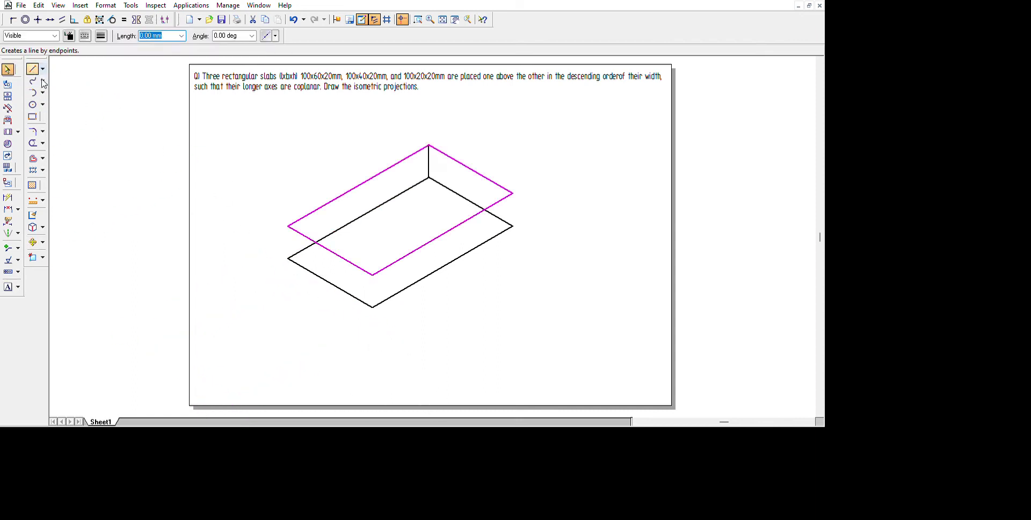
pyautogui.click(37, 70)
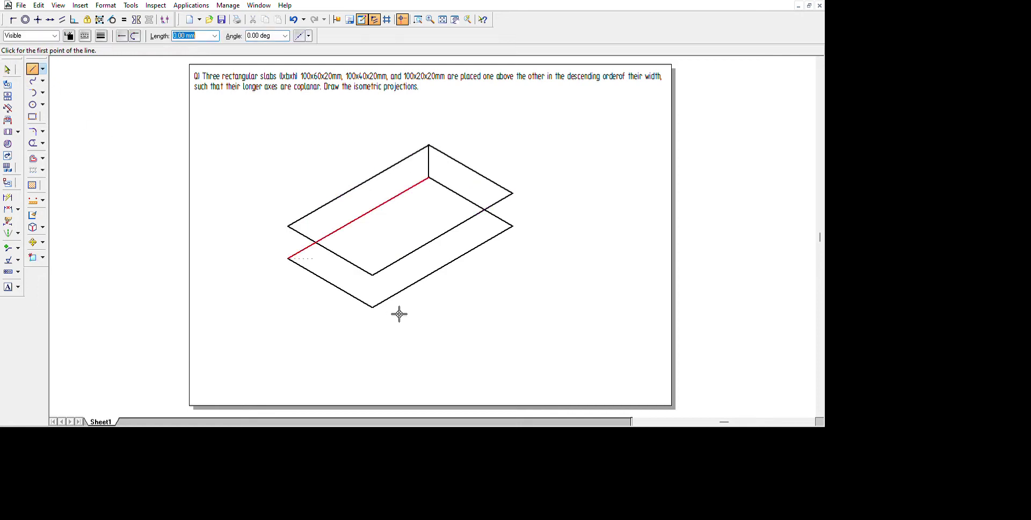
pyautogui.click(369, 319)
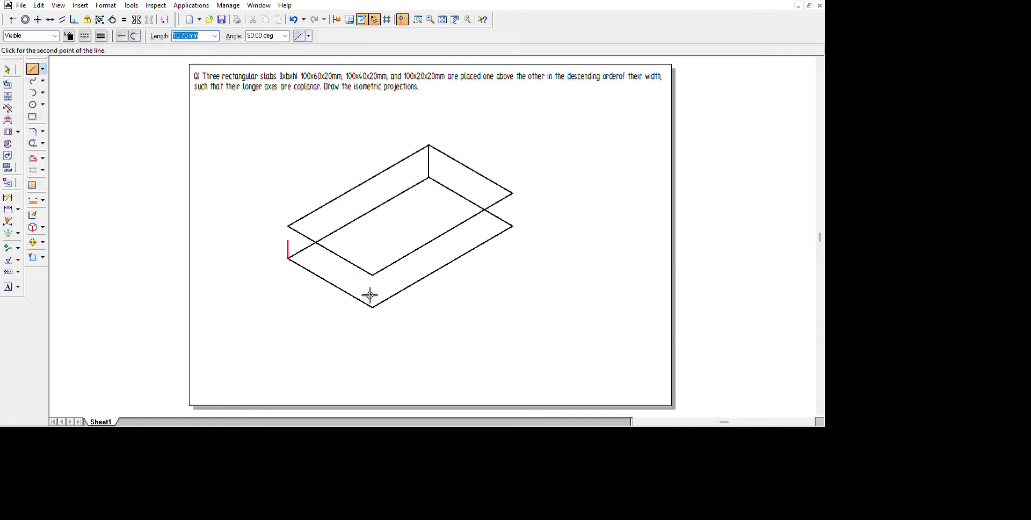
pyautogui.click(370, 278)
pyautogui.rightClick(444, 341)
pyautogui.click(473, 375)
pyautogui.click(476, 341)
pyautogui.rightClick(544, 321)
pyautogui.click(647, 276)
pyautogui.click(646, 237)
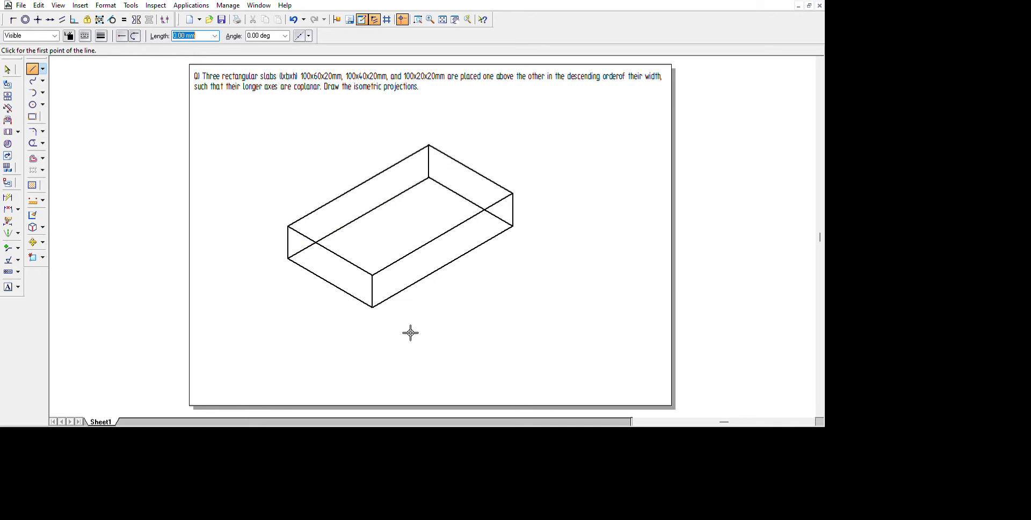
pyautogui.click(447, 268)
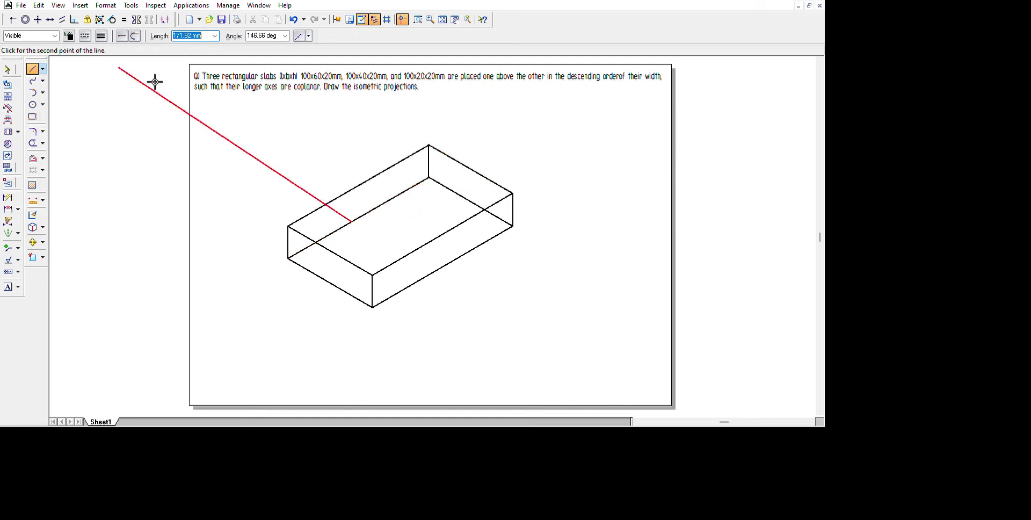
pyautogui.press('Escape')
# Delete the slab's three hidden edges that meet at the lower back corner
pyautogui.click(7, 69)
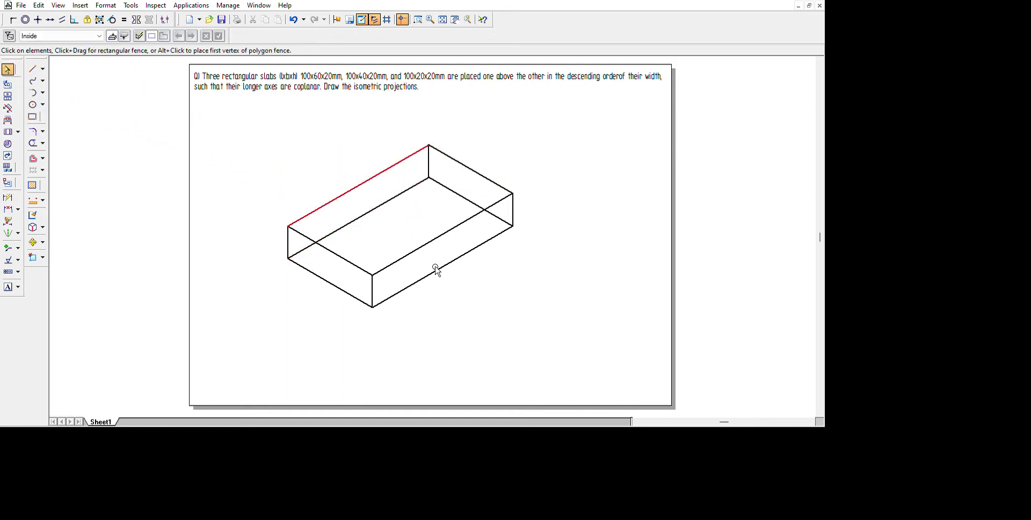
pyautogui.click(471, 251)
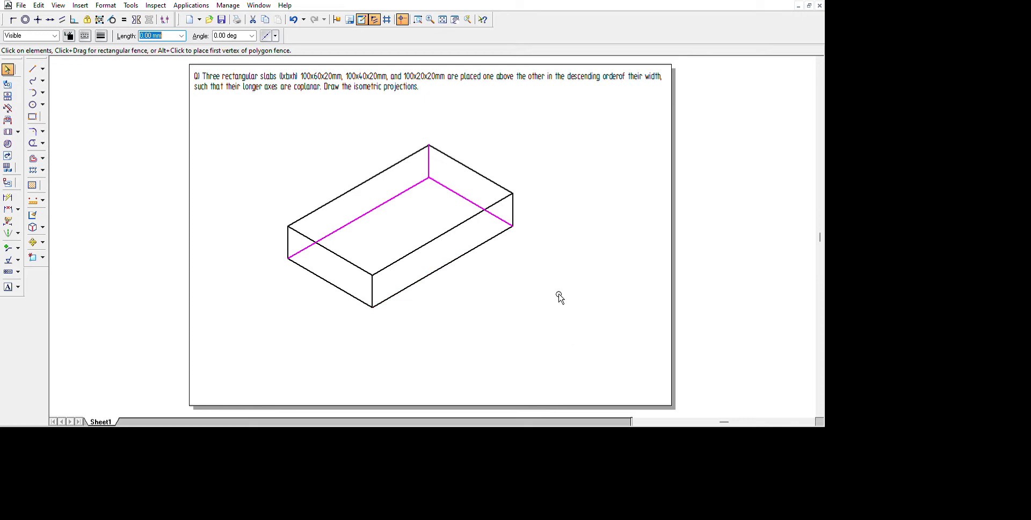
pyautogui.press('Delete')
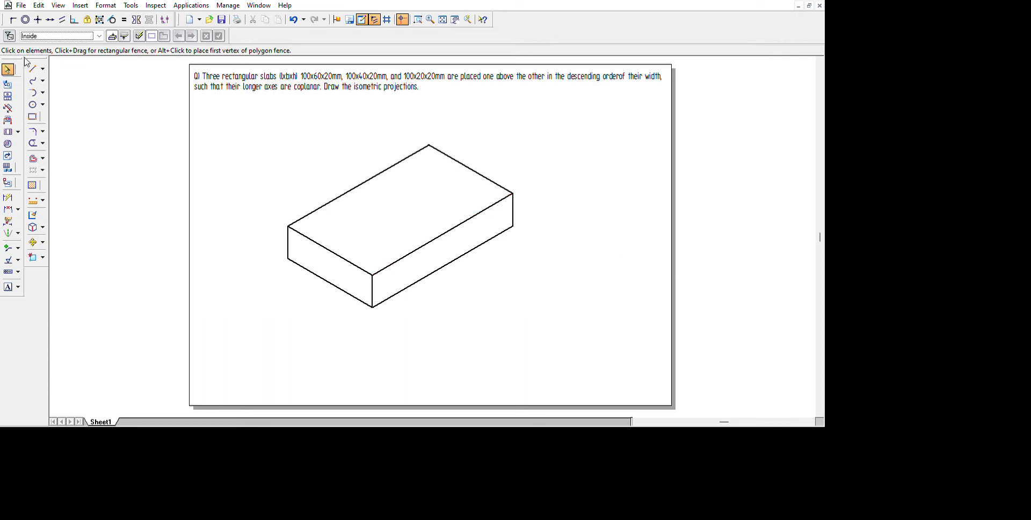
# Move the whole finished 100x60x20 mm slab off to the left, partly outside the sheet, clearing the drawing area
pyautogui.moveTo(351, 126); pyautogui.dragTo(682, 468)
pyautogui.moveTo(384, 312); pyautogui.dragTo(139, 273)
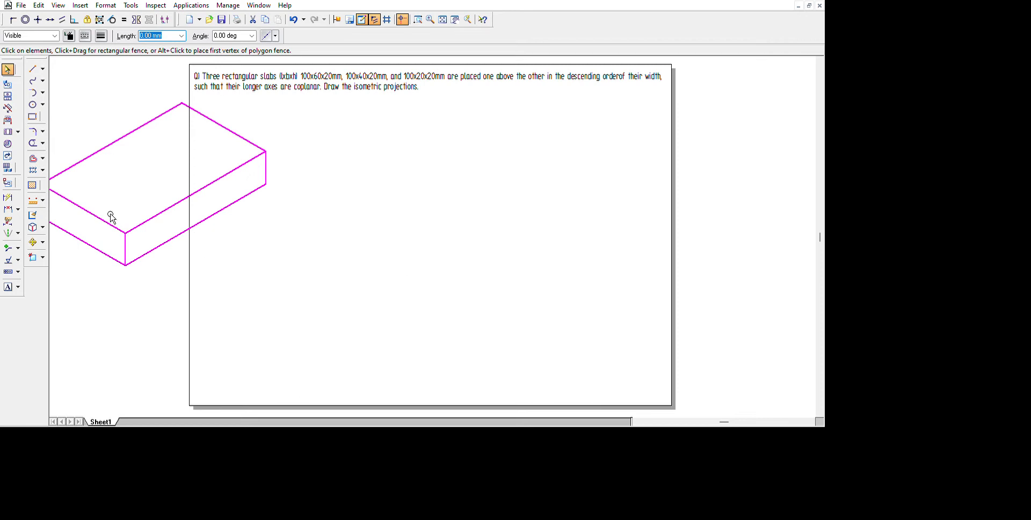
# Draw the second slab's first two base edges: 100 mm at 30 degrees, followed by 40 mm at 150 degrees
pyautogui.click(32, 69)
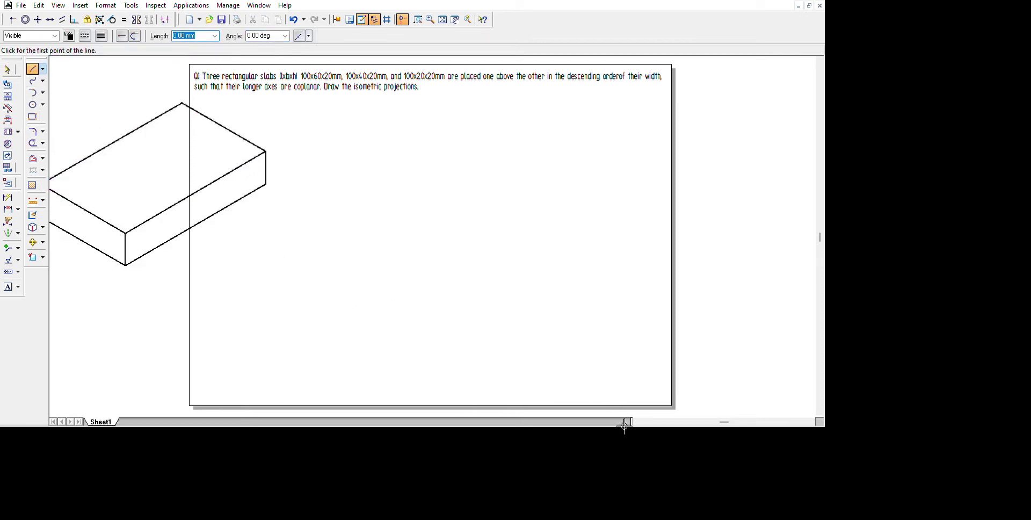
pyautogui.click(382, 334)
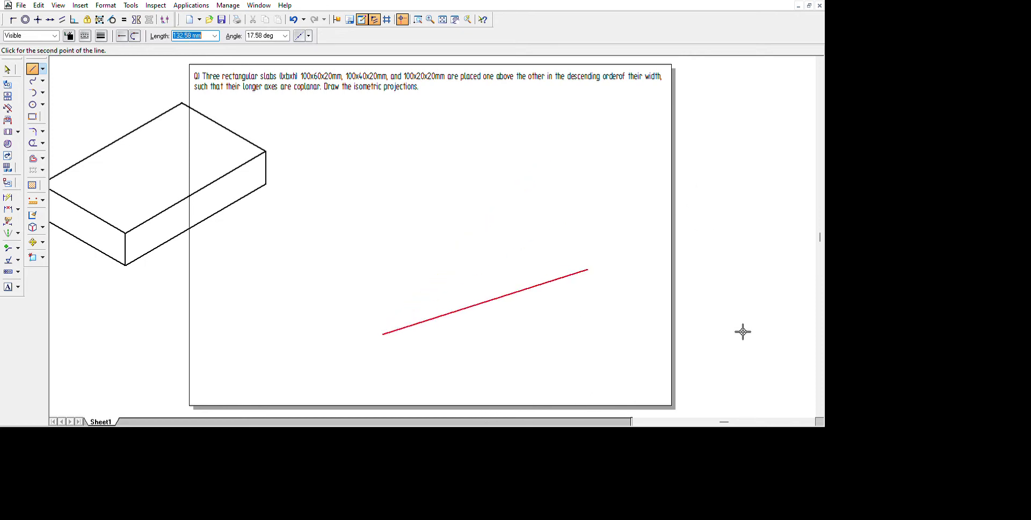
pyautogui.write('100')
pyautogui.press('Tab')
pyautogui.write('30')
pyautogui.press('Return')
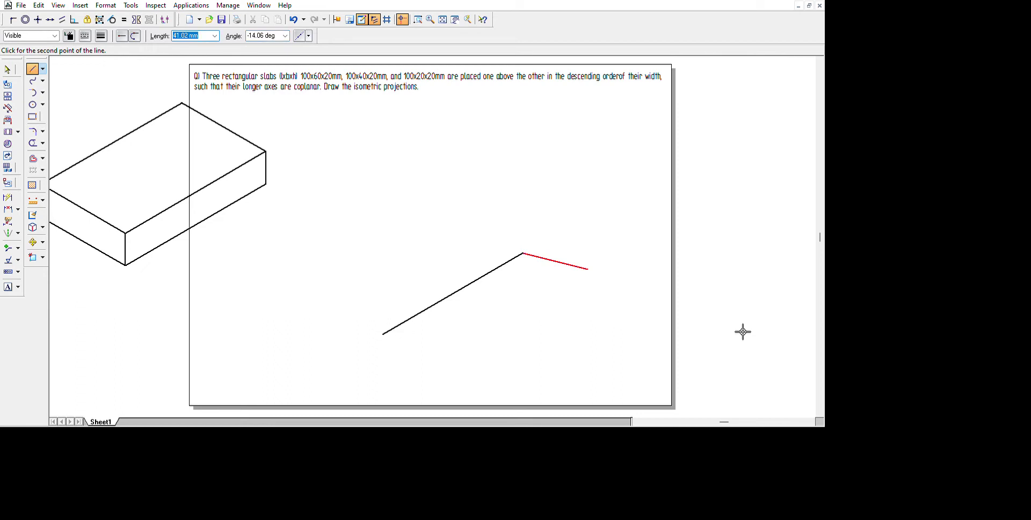
pyautogui.write('40')
pyautogui.press('Tab')
pyautogui.write('150')
pyautogui.press('Return')
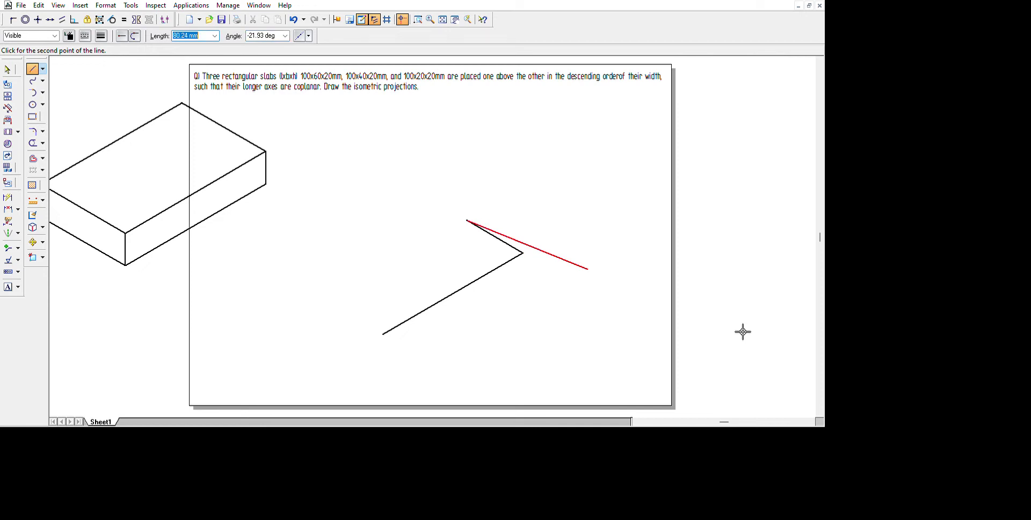
# Close the second slab's base parallelogram with a 100 mm line at -150 degrees and a 40 mm line at -30 degrees
pyautogui.write('100')
pyautogui.press('Tab')
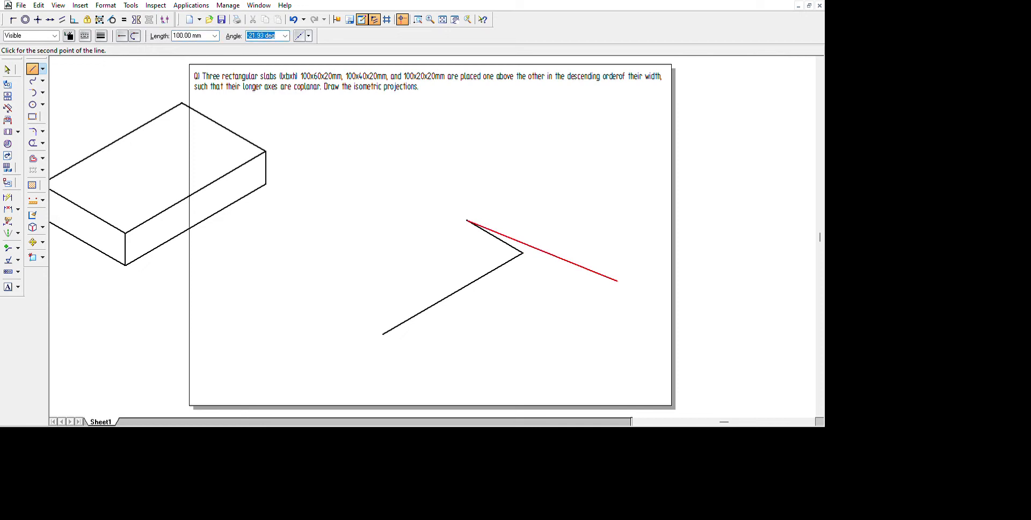
pyautogui.write('-15')
pyautogui.press('Return')
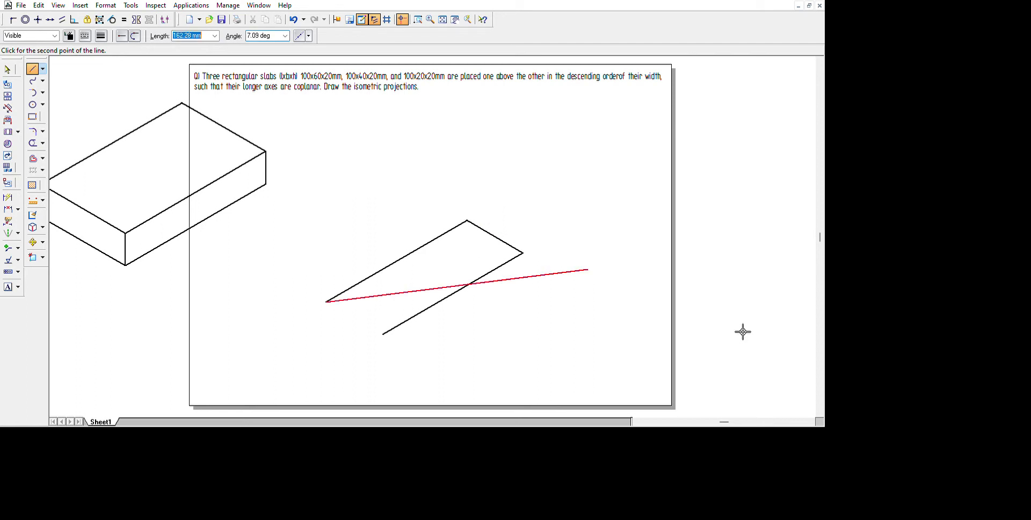
pyautogui.write('40')
pyautogui.press('Return')
pyautogui.press('BackSpace')
pyautogui.write('-30')
pyautogui.press('Return')
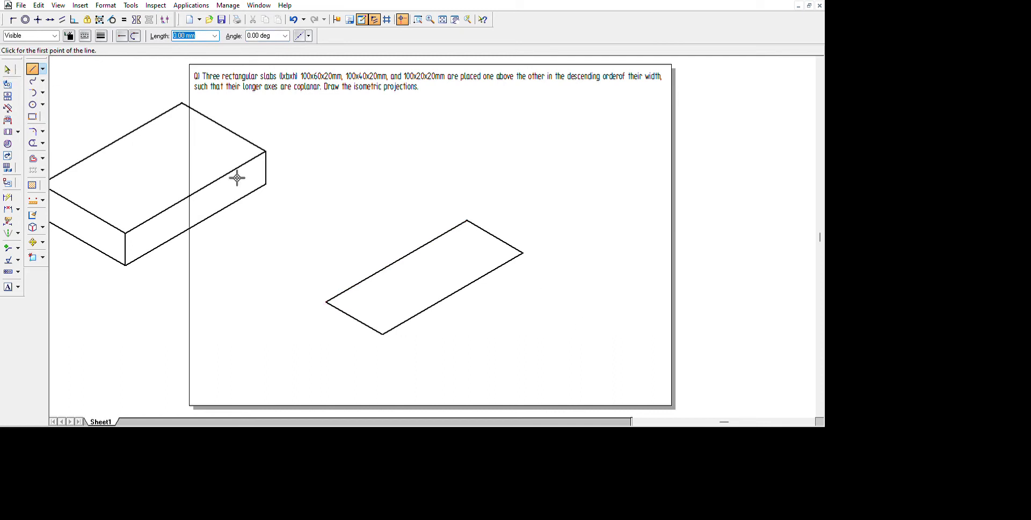
# Draw a 20 mm vertical line at 90 degrees upward from the back corner of the 100x40 mm base
pyautogui.click(467, 220)
pyautogui.write('20')
pyautogui.press('Tab')
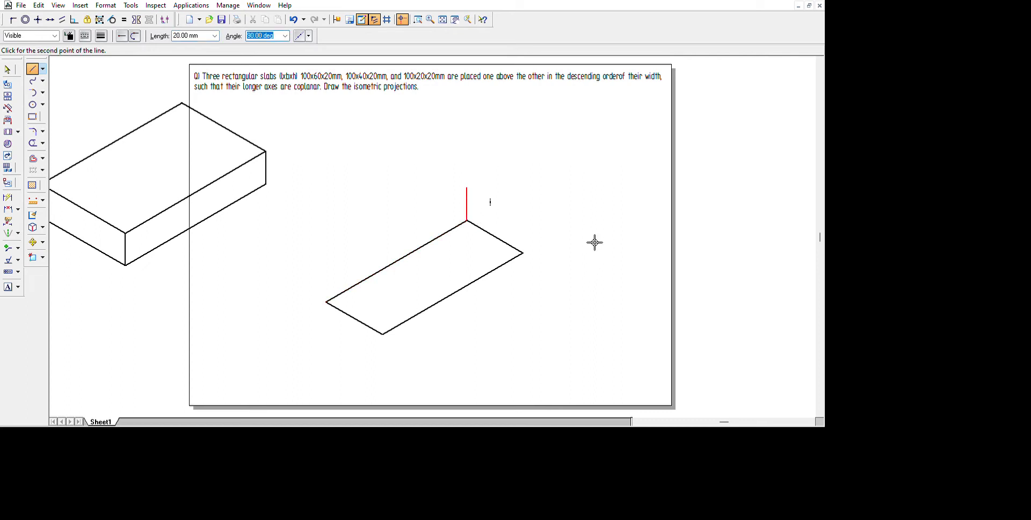
pyautogui.write('90')
pyautogui.press('Return')
pyautogui.press('Escape')
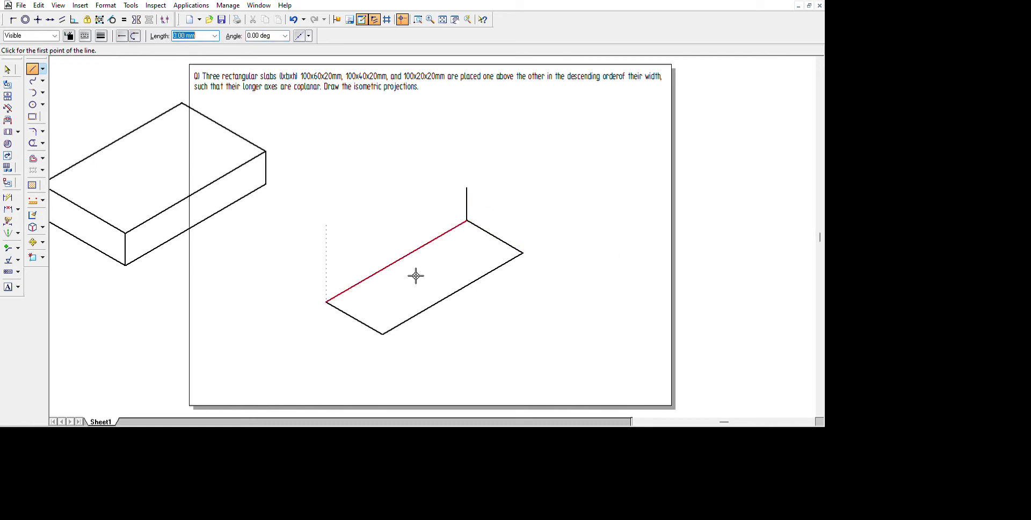
# Copy the 100x40 mm base parallelogram straight up, from the foot of the vertical line to its upper end
pyautogui.click(7, 70)
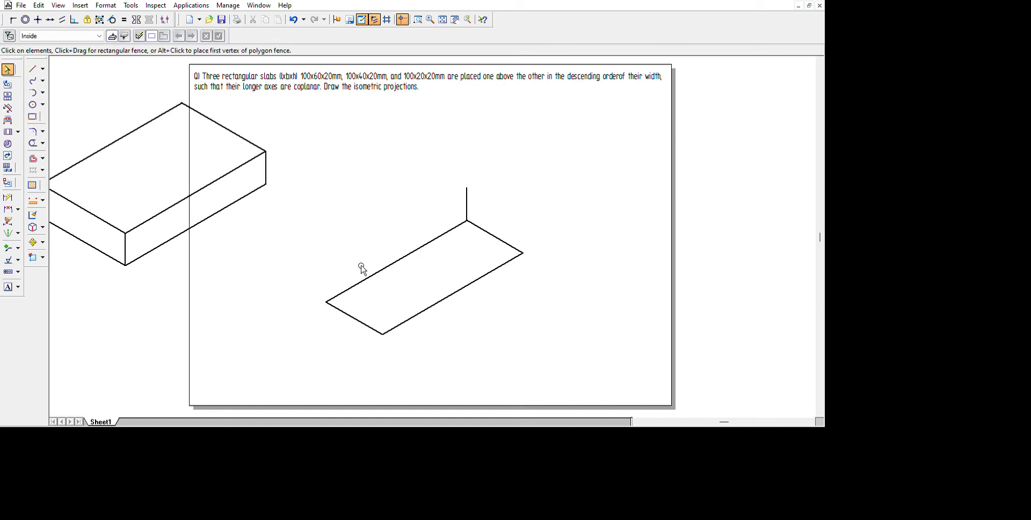
pyautogui.moveTo(355, 181); pyautogui.dragTo(562, 368)
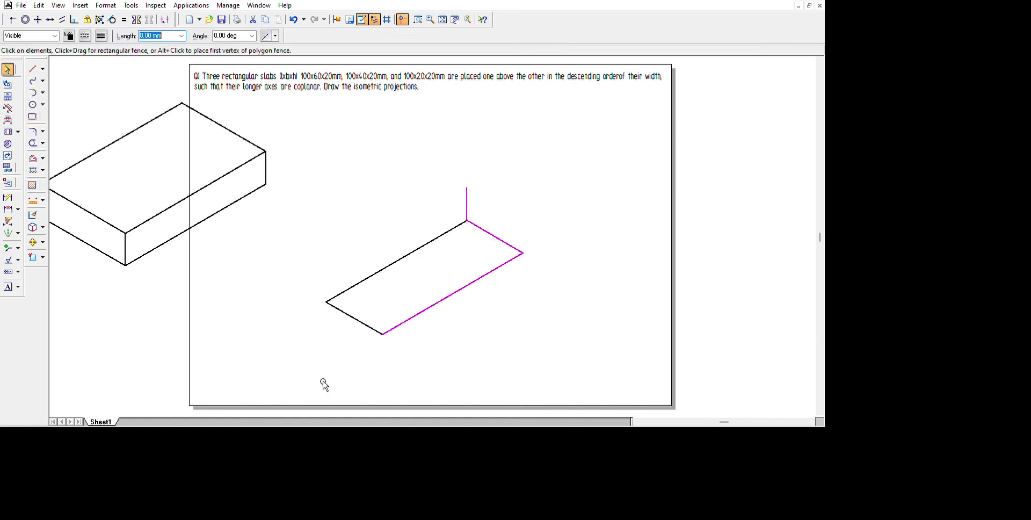
pyautogui.click(259, 305)
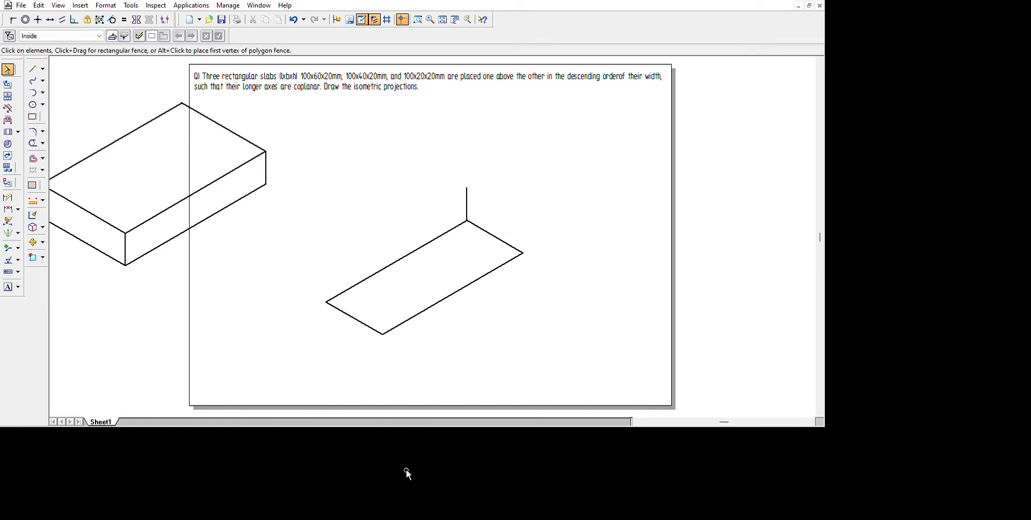
pyautogui.moveTo(686, 384); pyautogui.dragTo(736, 260)
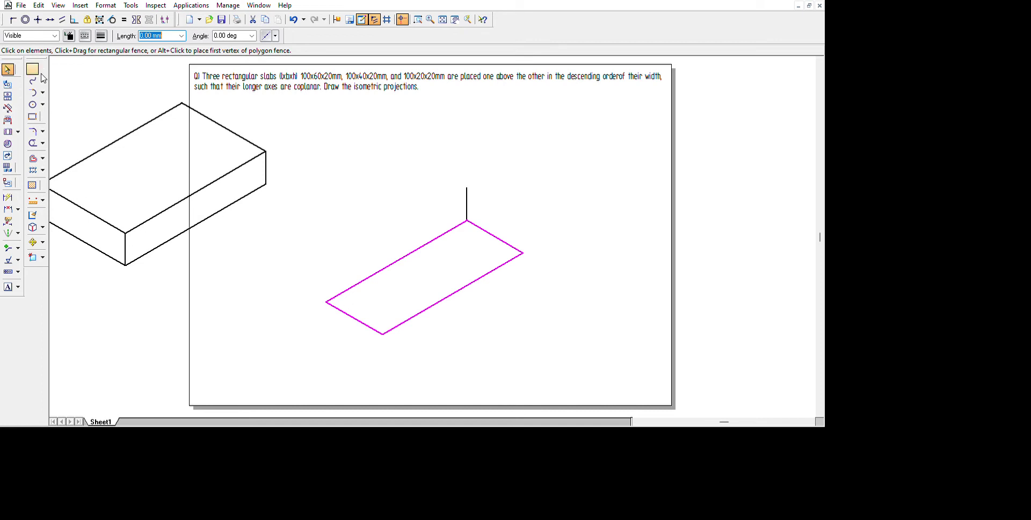
pyautogui.click(33, 242)
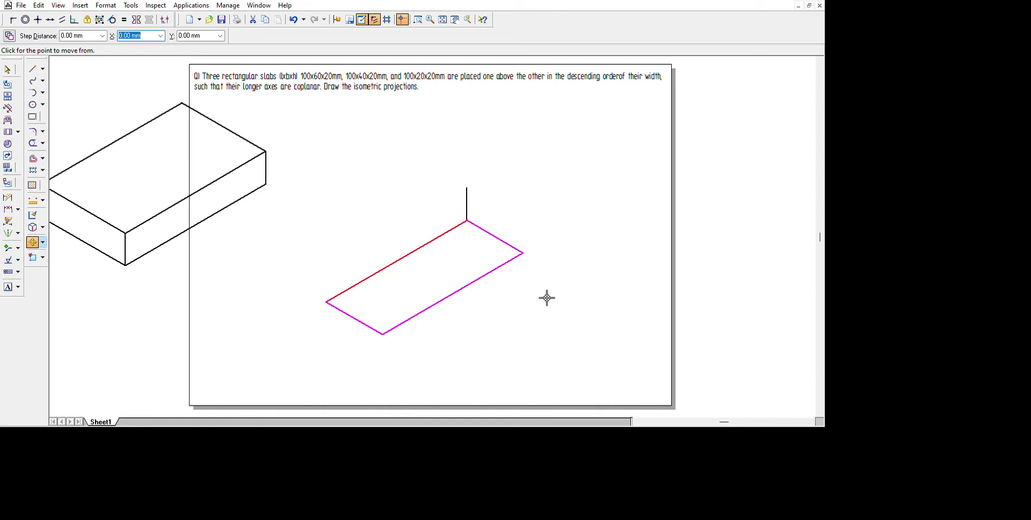
pyautogui.click(589, 271)
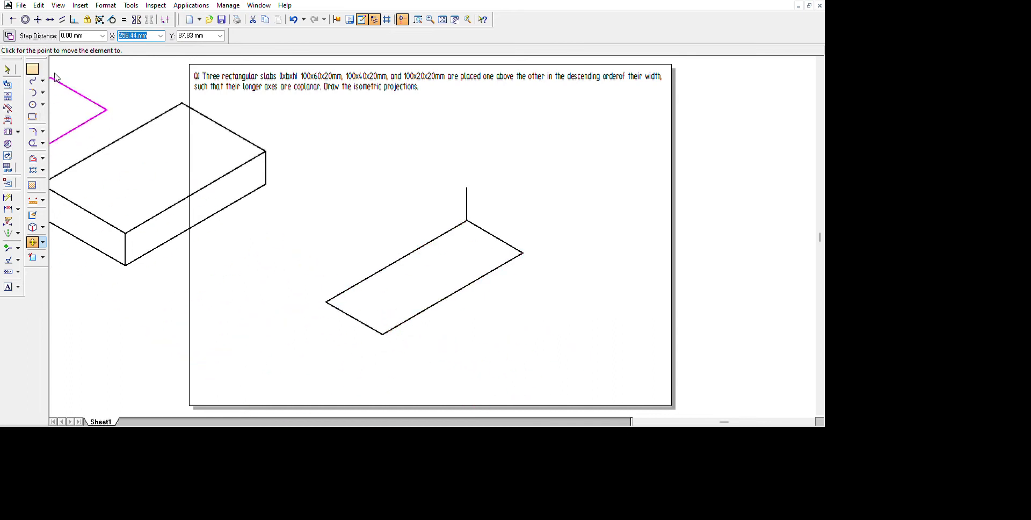
pyautogui.click(10, 35)
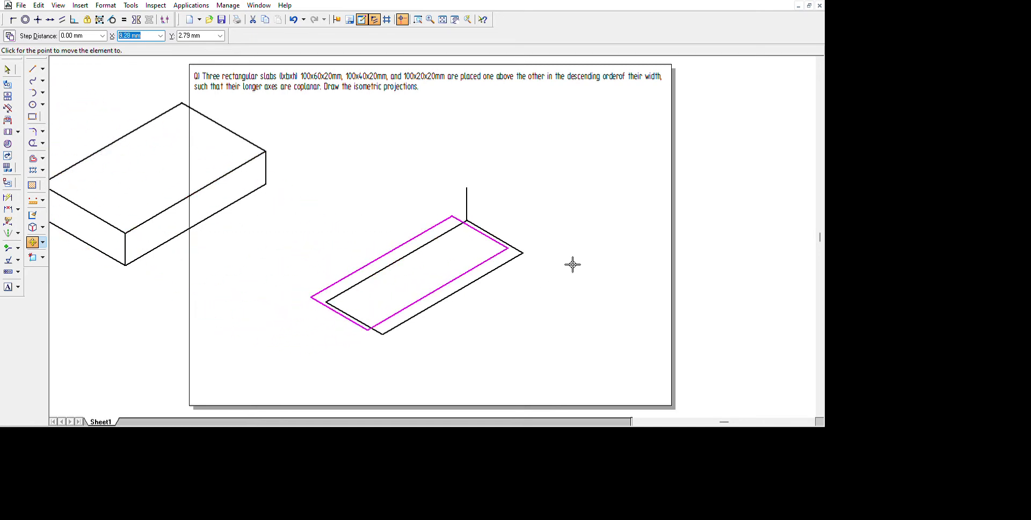
pyautogui.click(591, 231)
# Connect the second slab's lower and upper parallelograms with vertical lines at the three remaining corners
pyautogui.click(32, 68)
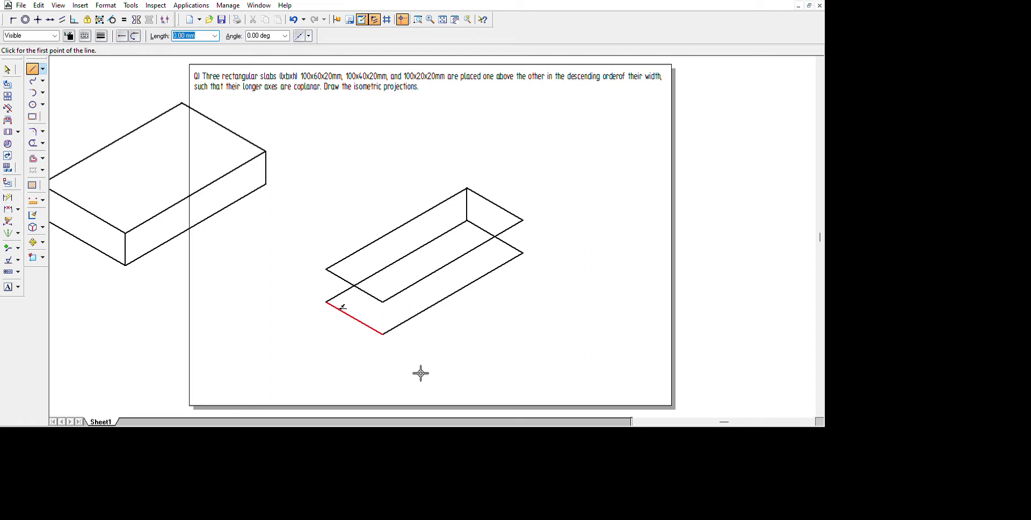
pyautogui.click(326, 302)
pyautogui.click(326, 269)
pyautogui.rightClick(376, 258)
pyautogui.click(382, 334)
pyautogui.click(382, 302)
pyautogui.rightClick(477, 265)
pyautogui.click(523, 253)
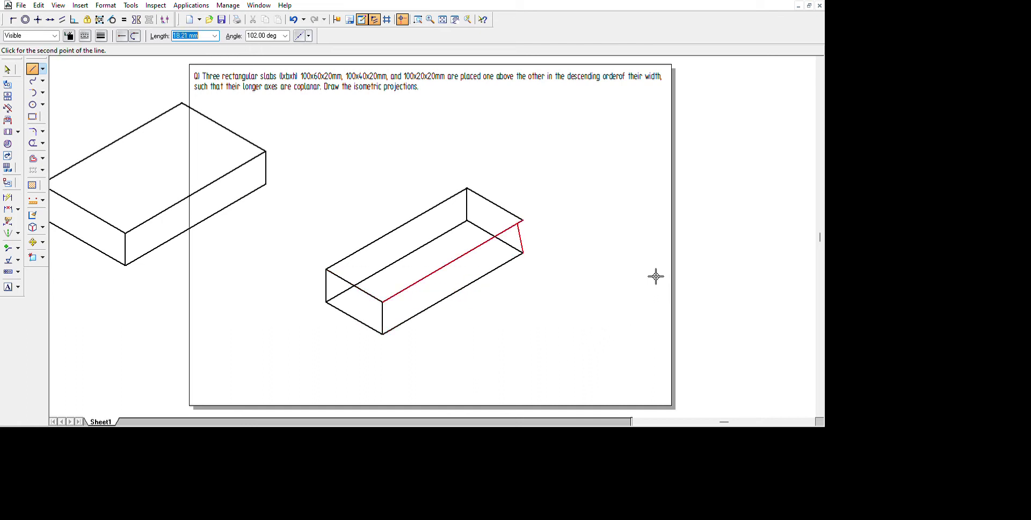
pyautogui.click(523, 220)
pyautogui.rightClick(689, 264)
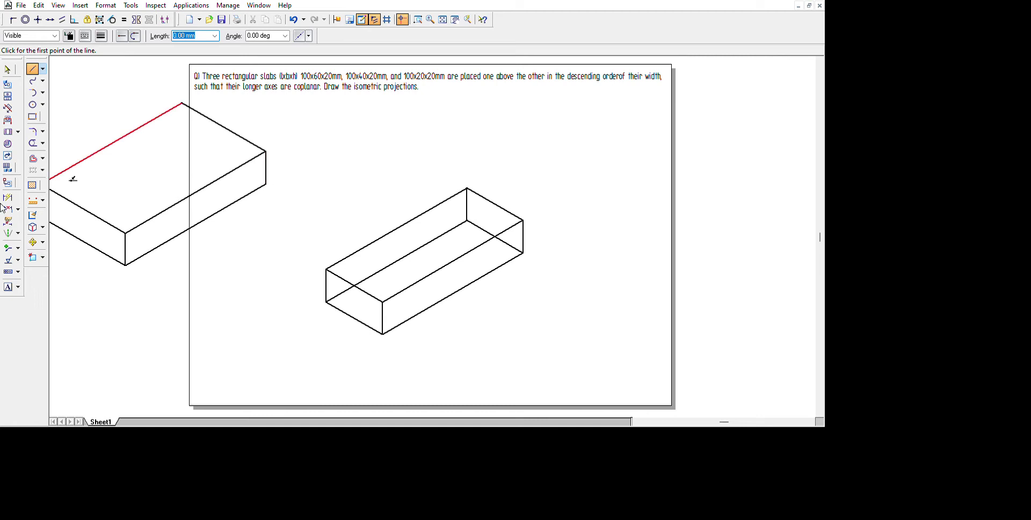
# Delete the second slab's three hidden edges that meet at its lower back corner
pyautogui.click(7, 70)
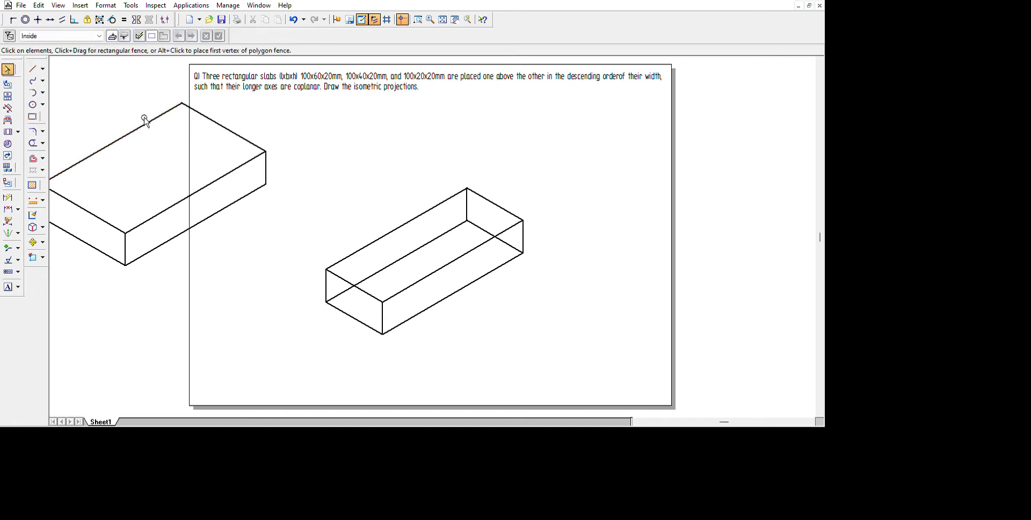
pyautogui.click(526, 298)
pyautogui.keyDown('ctrl'); pyautogui.click(586, 249); pyautogui.keyUp('ctrl')
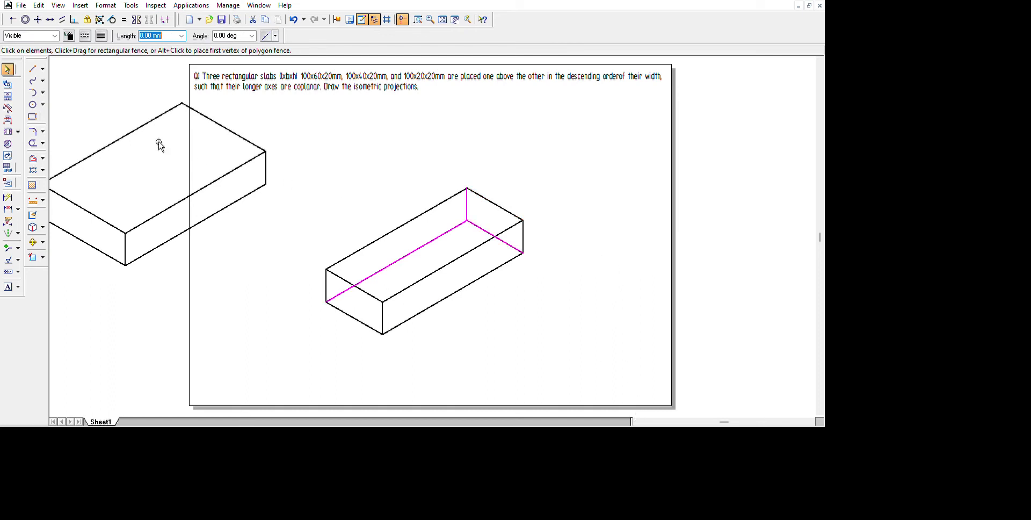
pyautogui.click(502, 340)
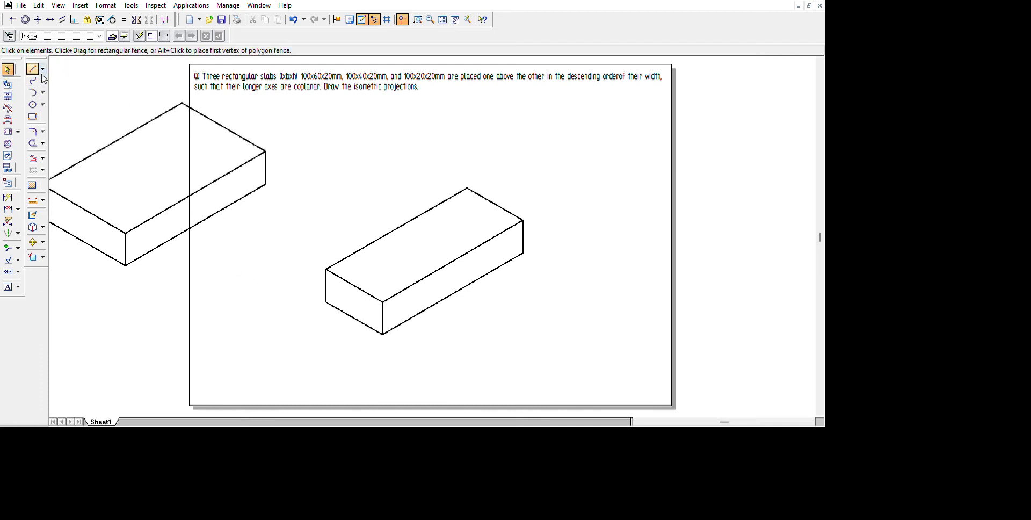
# Move the whole second slab to the left, just below the first slab, and clear the selection
pyautogui.moveTo(309, 142); pyautogui.dragTo(572, 380)
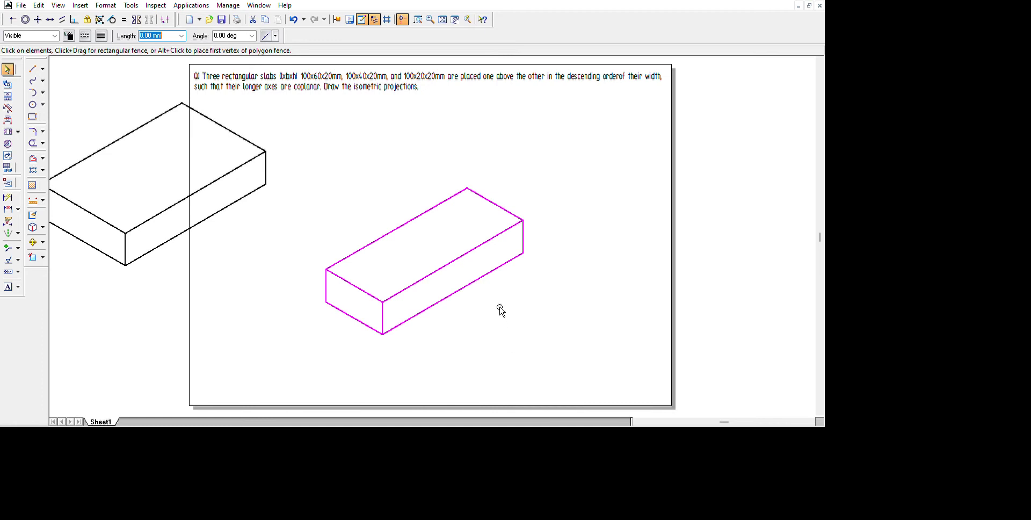
pyautogui.moveTo(483, 283); pyautogui.dragTo(208, 311)
pyautogui.click(368, 403)
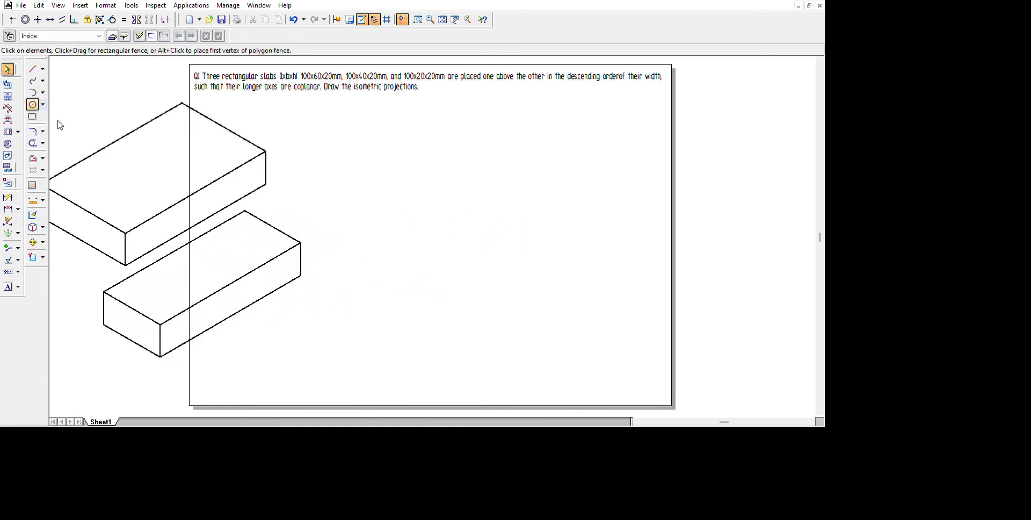
# Draw the third slab's first two base edges: 100 mm at 30 degrees, followed by 20 mm at 150 degrees
pyautogui.click(42, 84)
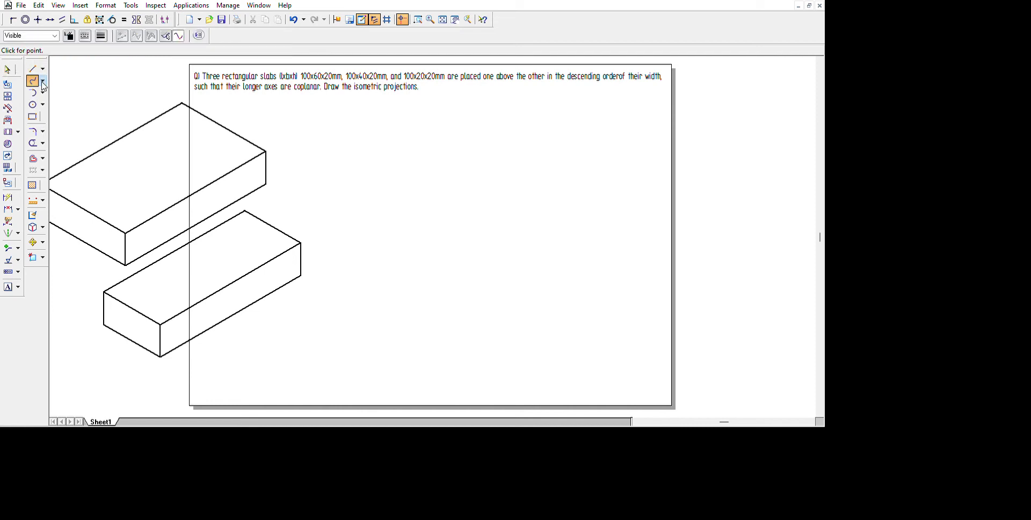
pyautogui.click(38, 74)
pyautogui.click(524, 361)
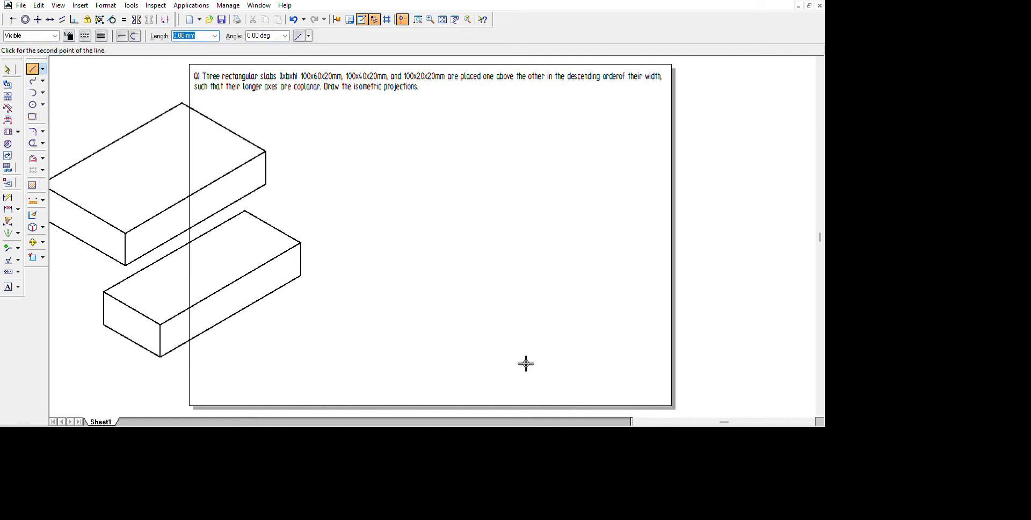
pyautogui.write('100')
pyautogui.press('Tab')
pyautogui.write('30')
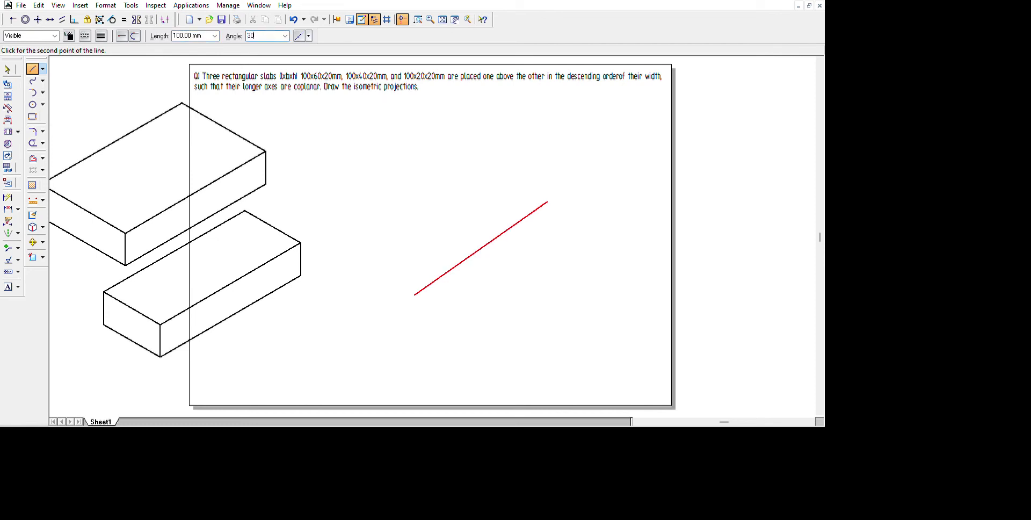
pyautogui.press('Return')
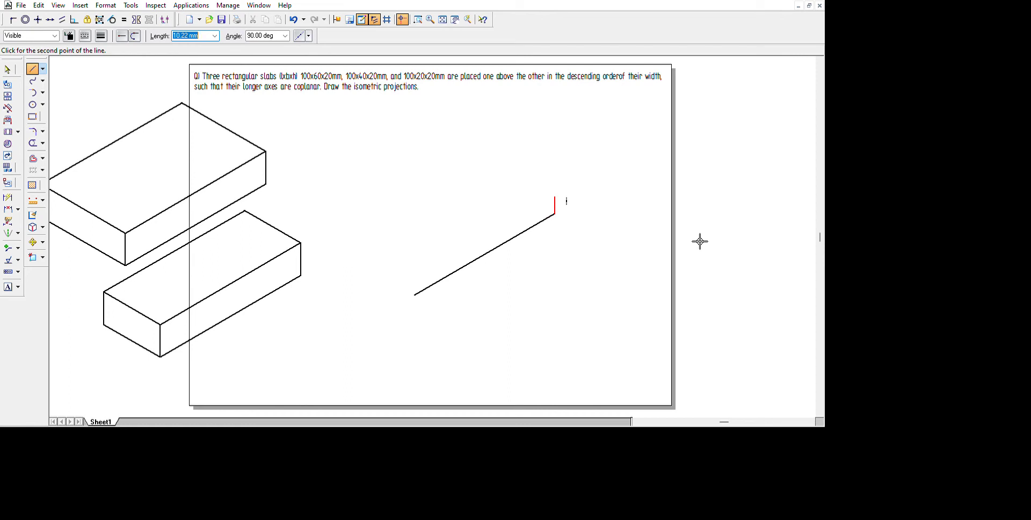
pyautogui.write('20')
pyautogui.press('Tab')
pyautogui.write('1')
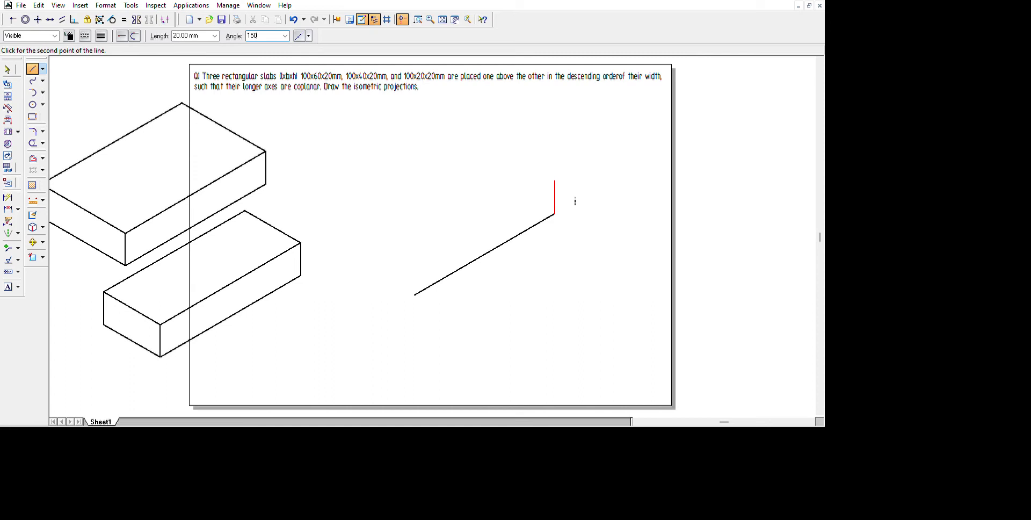
pyautogui.press('Return')
# Close the third slab's base parallelogram with a 100 mm line at -150 degrees and a 20 mm line at -30 degrees
pyautogui.write('1')
pyautogui.press('Tab')
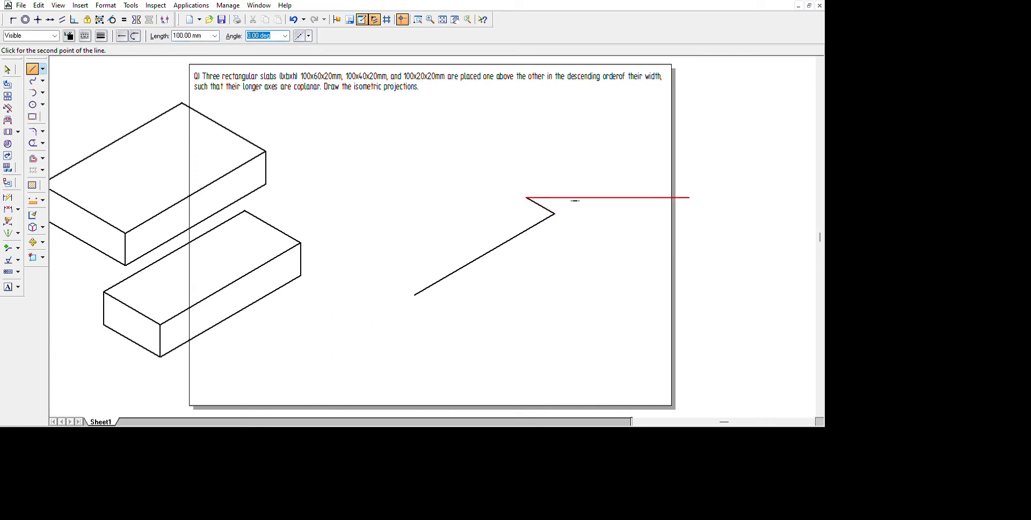
pyautogui.write('-120')
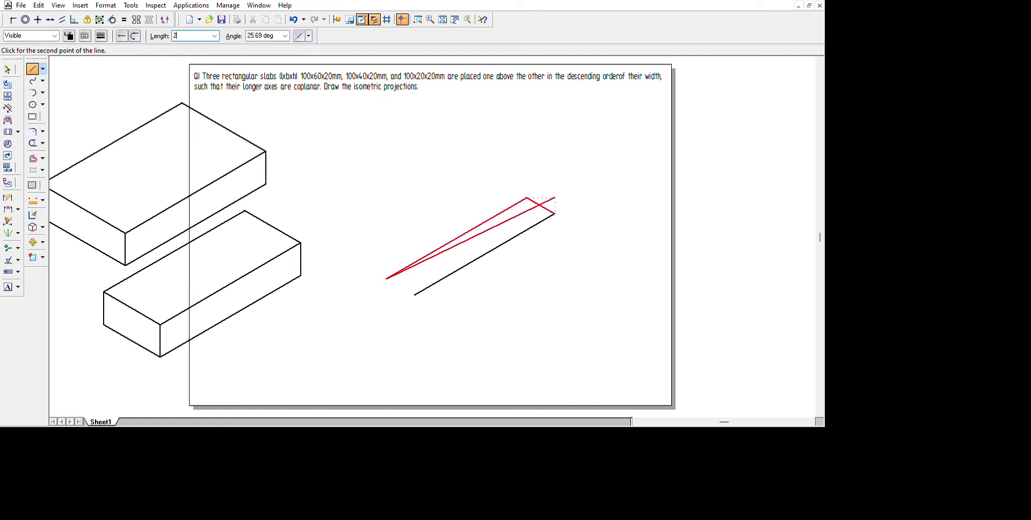
pyautogui.press('Tab')
pyautogui.write('-')
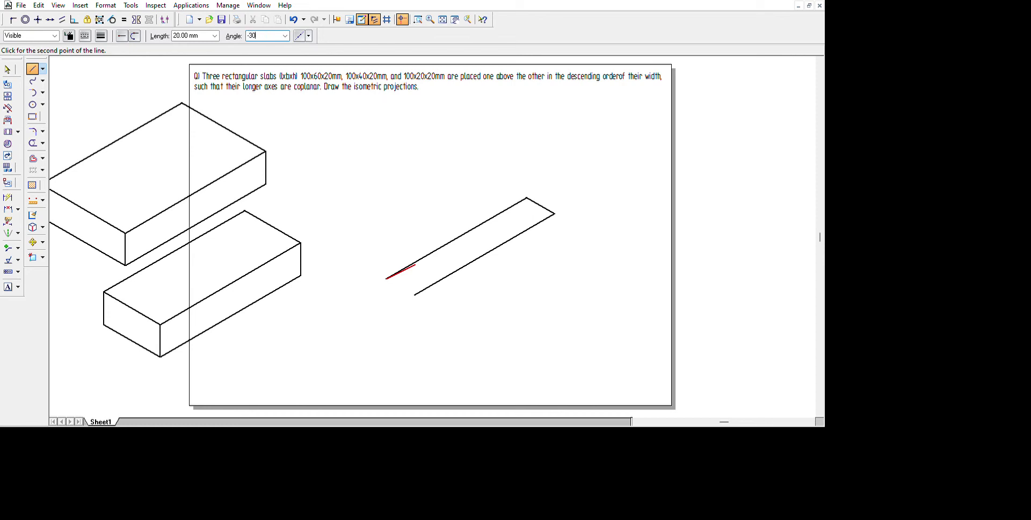
pyautogui.press('Return')
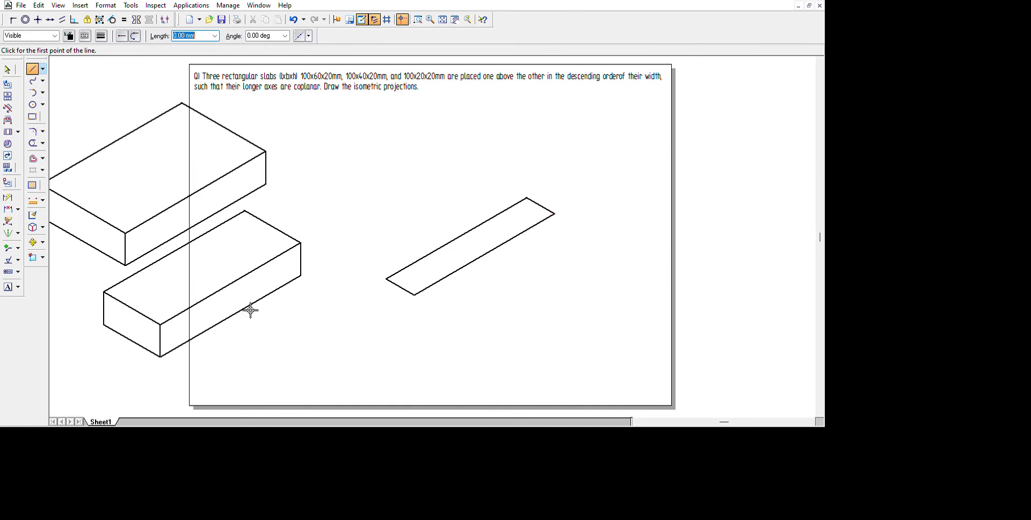
# Draw a 20 mm vertical line at 90 degrees upward from the back corner of the third slab's base
pyautogui.click(7, 70)
pyautogui.click(32, 69)
pyautogui.click(666, 240)
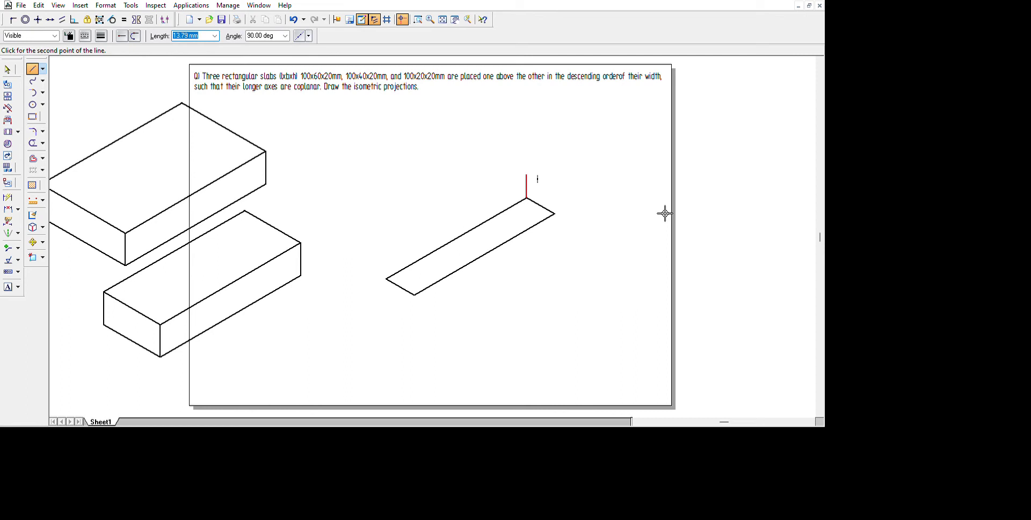
pyautogui.write('20')
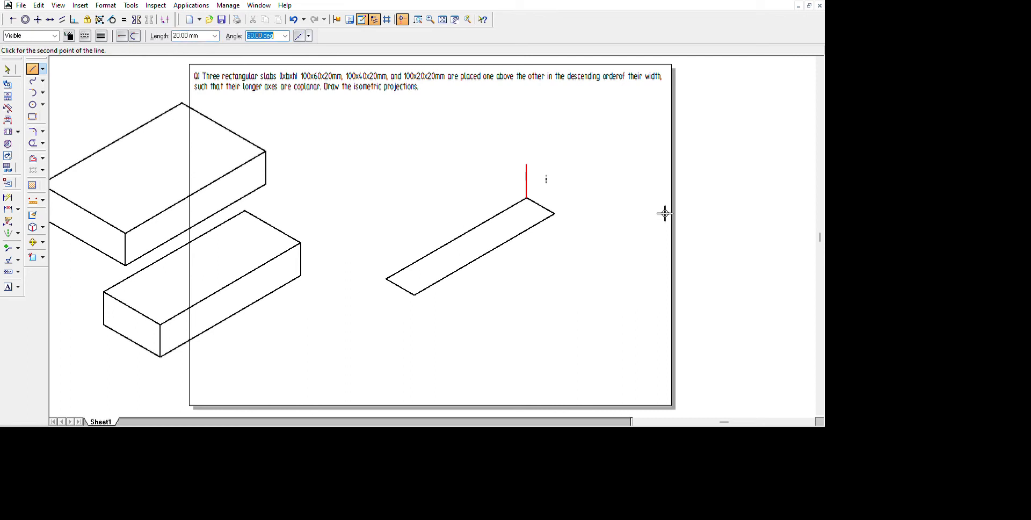
pyautogui.press('Return')
pyautogui.rightClick(612, 349)
# Copy the third slab's base parallelogram from its back corner to the upper end of the vertical line
pyautogui.click(8, 69)
pyautogui.moveTo(459, 359); pyautogui.dragTo(728, 236)
pyautogui.click(434, 387)
pyautogui.moveTo(437, 373); pyautogui.dragTo(754, 241)
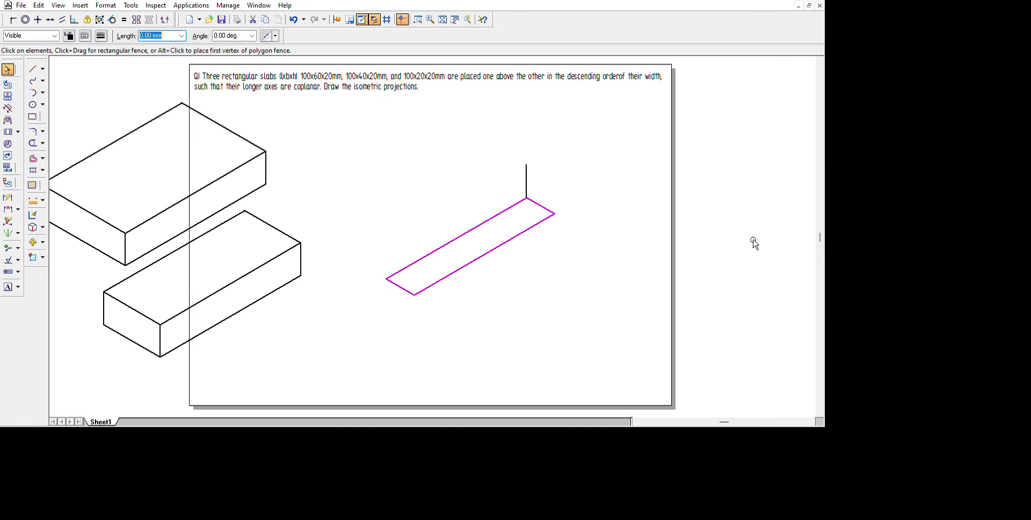
pyautogui.click(33, 241)
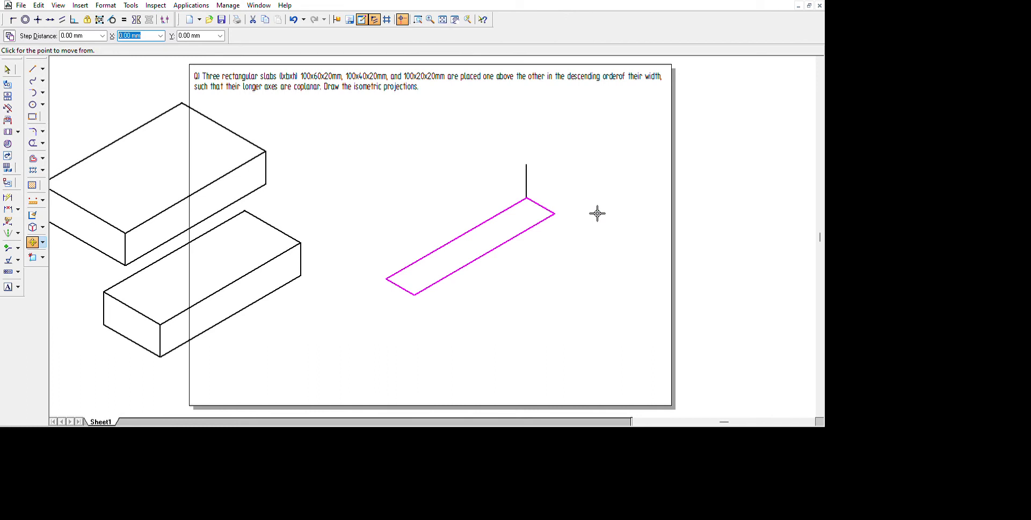
pyautogui.click(665, 243)
pyautogui.click(15, 36)
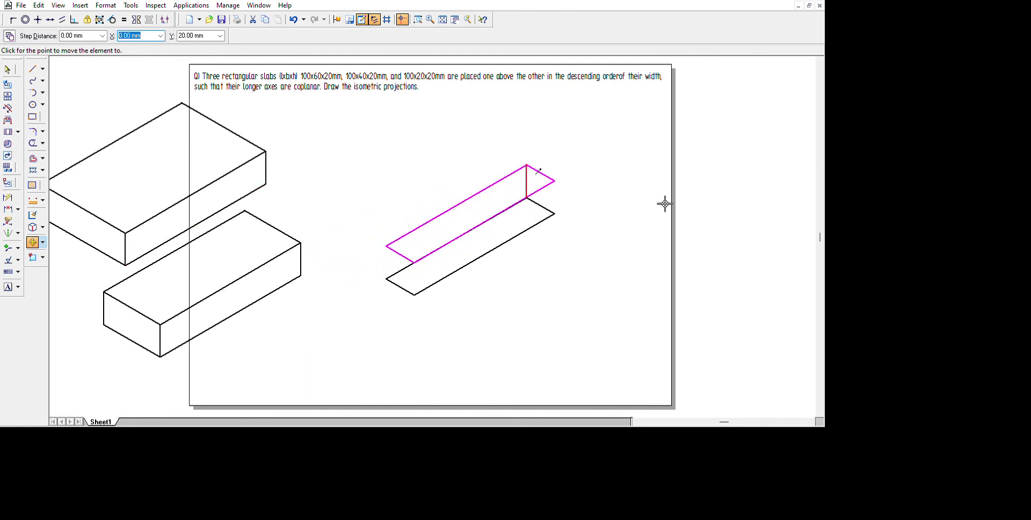
pyautogui.click(664, 203)
pyautogui.press('Escape')
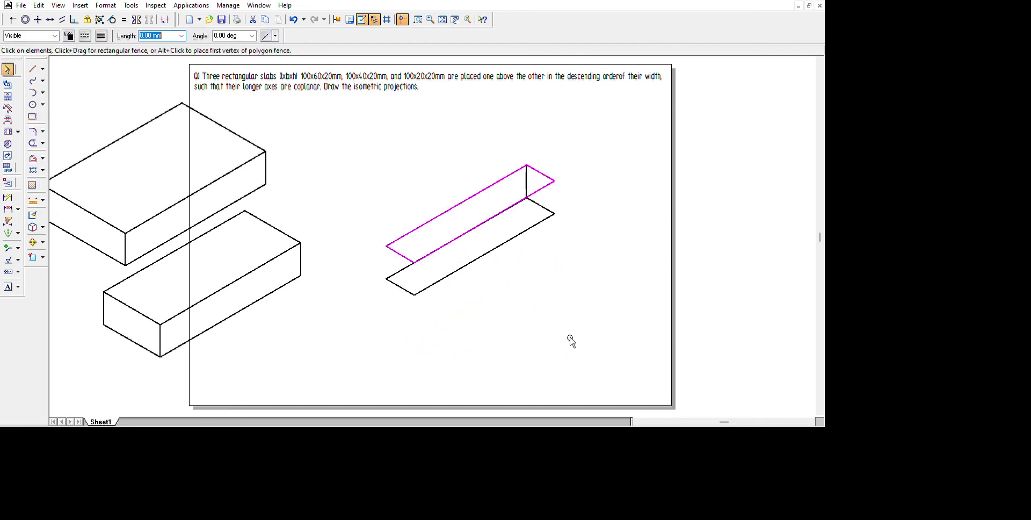
# Draw the third slab's three remaining vertical edges and delete the three hidden edges meeting at its lower back corner
pyautogui.click(32, 68)
pyautogui.click(490, 340)
pyautogui.click(490, 301)
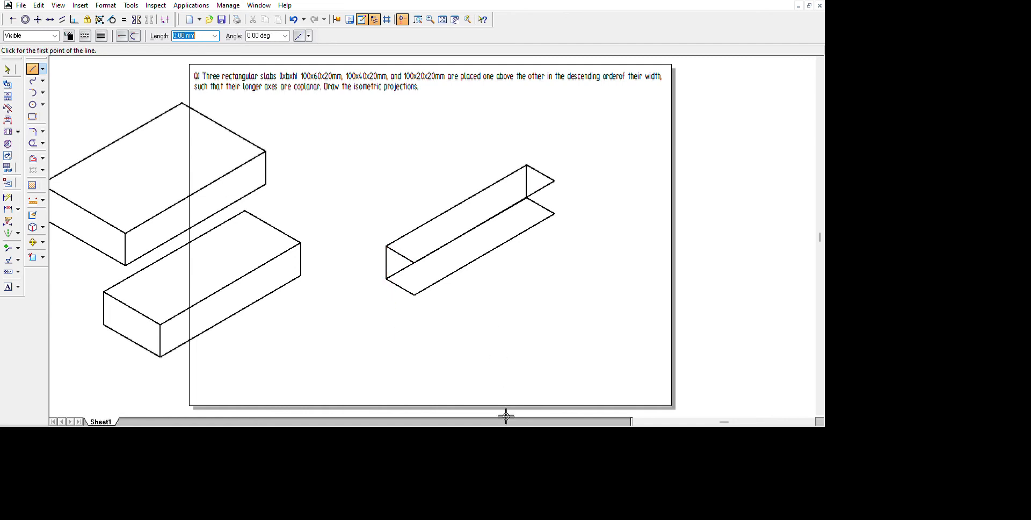
pyautogui.click(527, 365)
pyautogui.click(525, 324)
pyautogui.rightClick(660, 384)
pyautogui.click(700, 259)
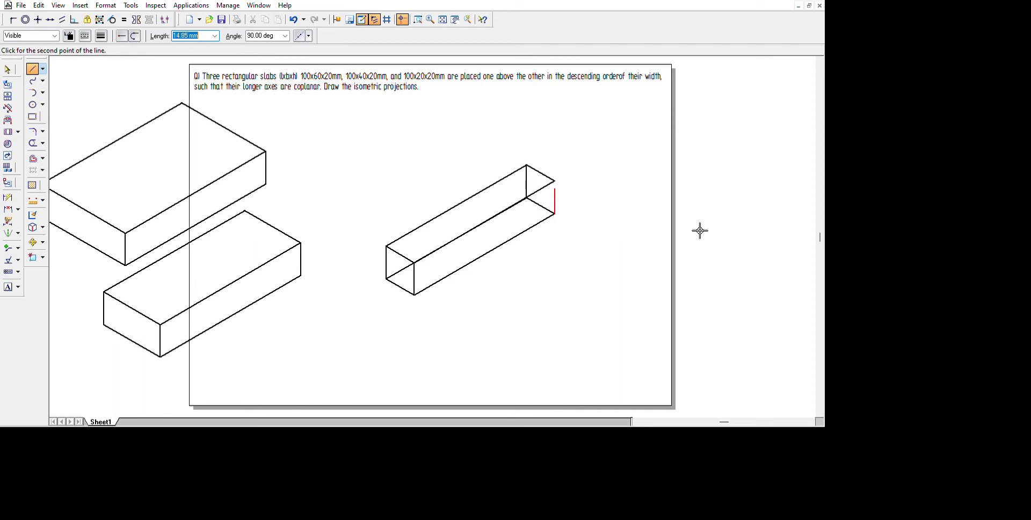
pyautogui.press('Escape')
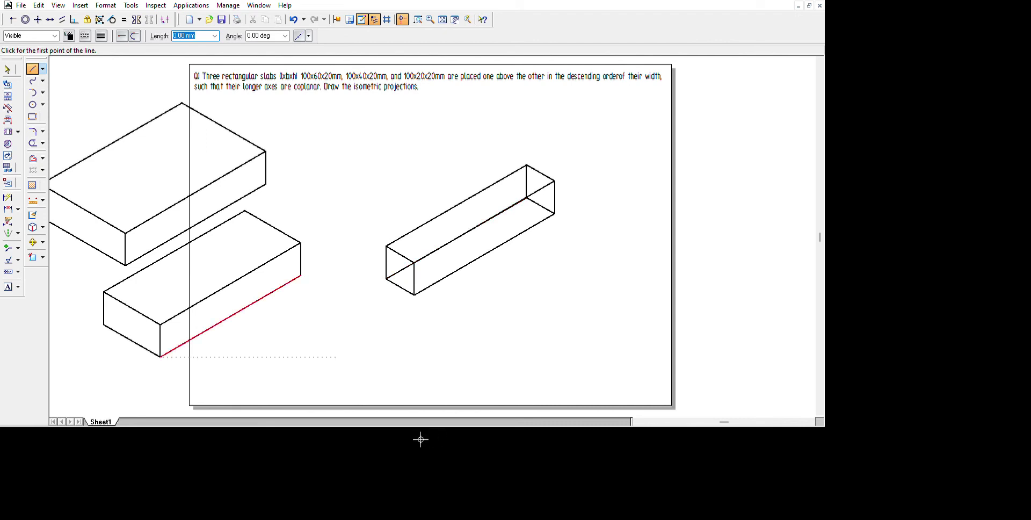
pyautogui.click(8, 71)
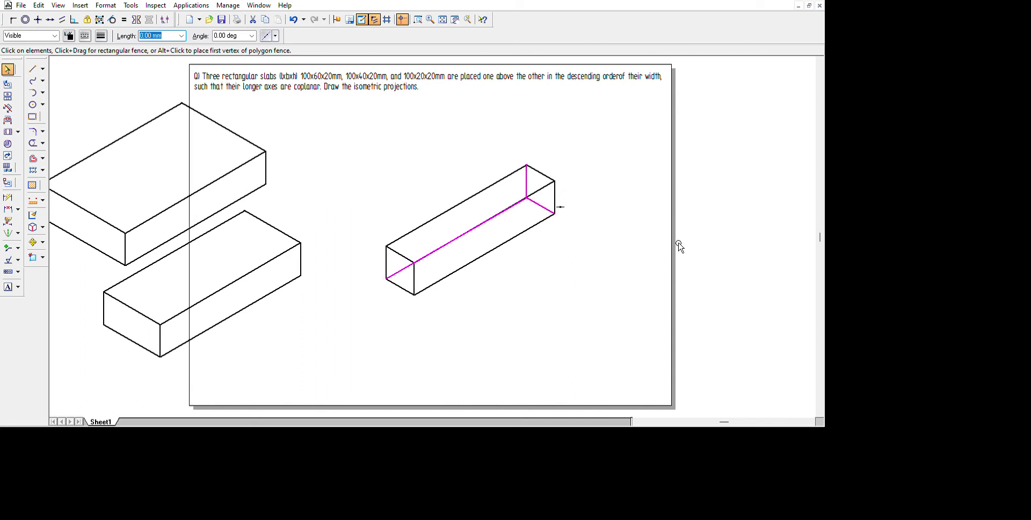
pyautogui.press('Delete')
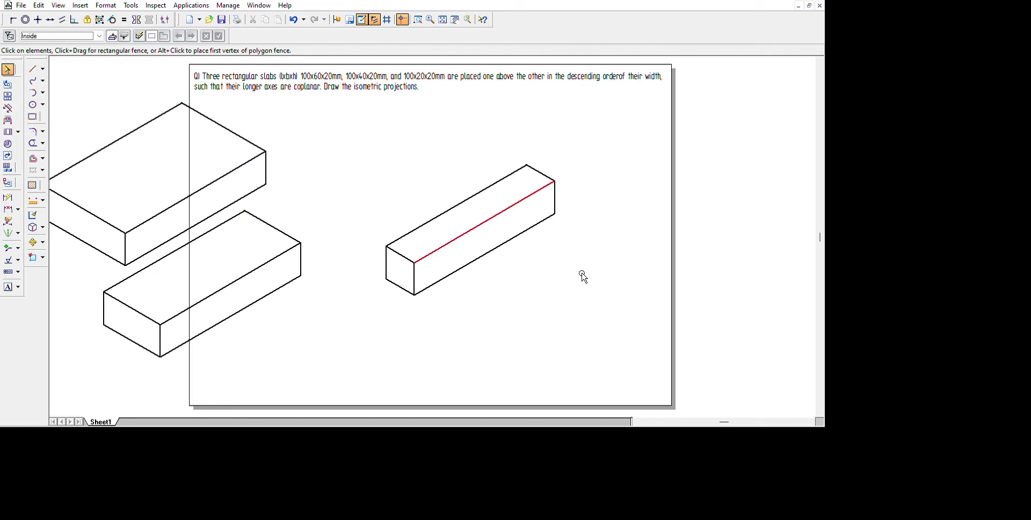
# Move the whole third slab to the right so that it straddles the sheet's right border
pyautogui.click(9, 71)
pyautogui.moveTo(564, 493); pyautogui.dragTo(933, 304)
pyautogui.moveTo(445, 408); pyautogui.dragTo(865, 201)
pyautogui.click(436, 368)
pyautogui.moveTo(907, 145); pyautogui.dragTo(906, 145)
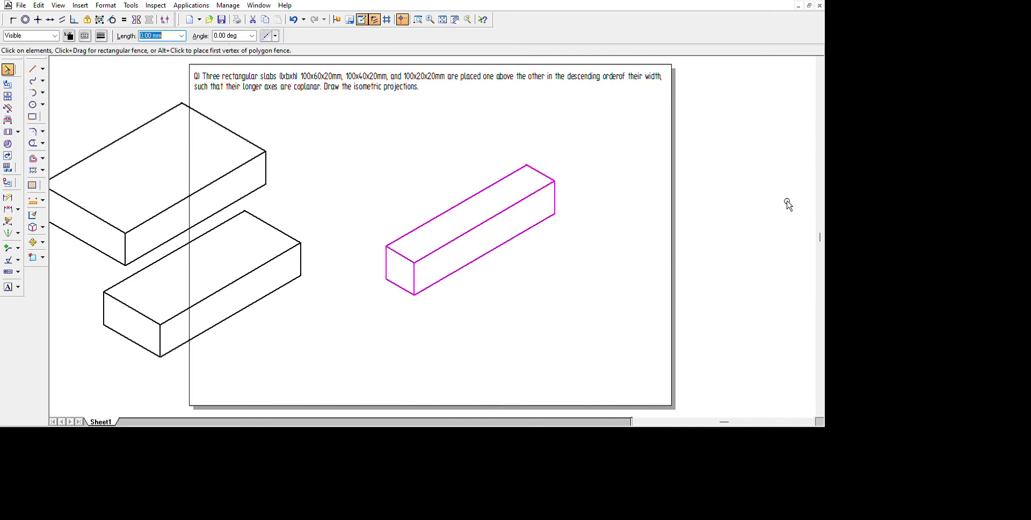
pyautogui.moveTo(696, 221); pyautogui.dragTo(1014, 203)
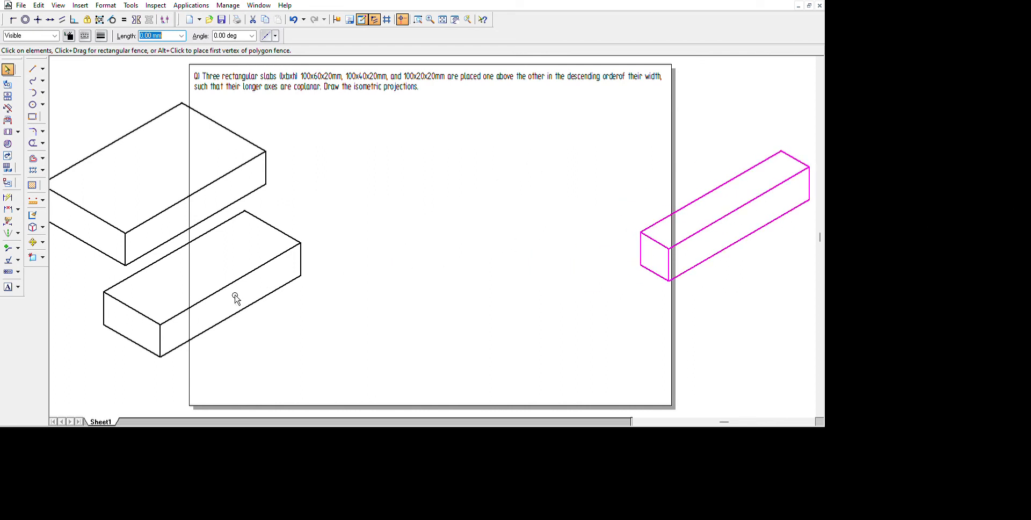
# Move the whole second slab across the sheet to its upper right border, just above the third slab
pyautogui.moveTo(102, 462); pyautogui.dragTo(478, 250)
pyautogui.click(160, 301)
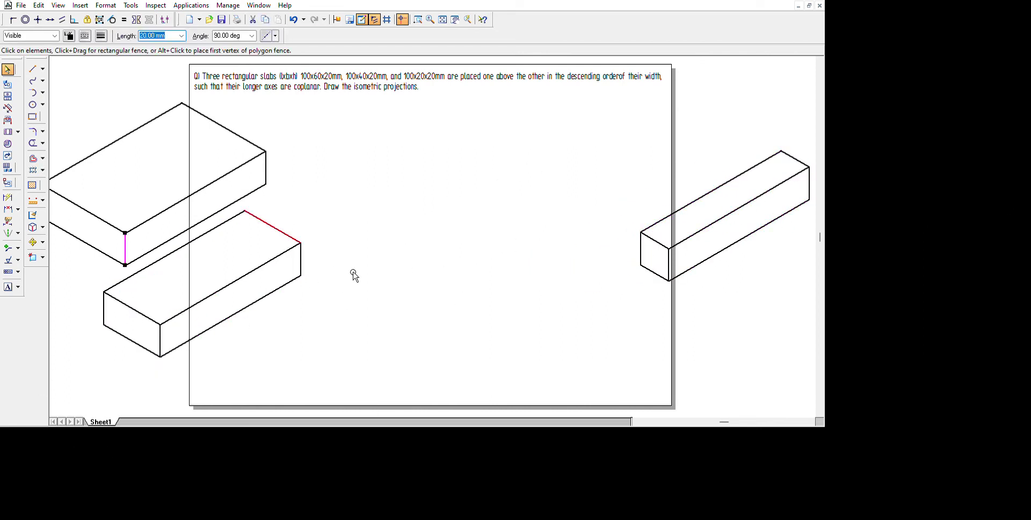
pyautogui.click(160, 297)
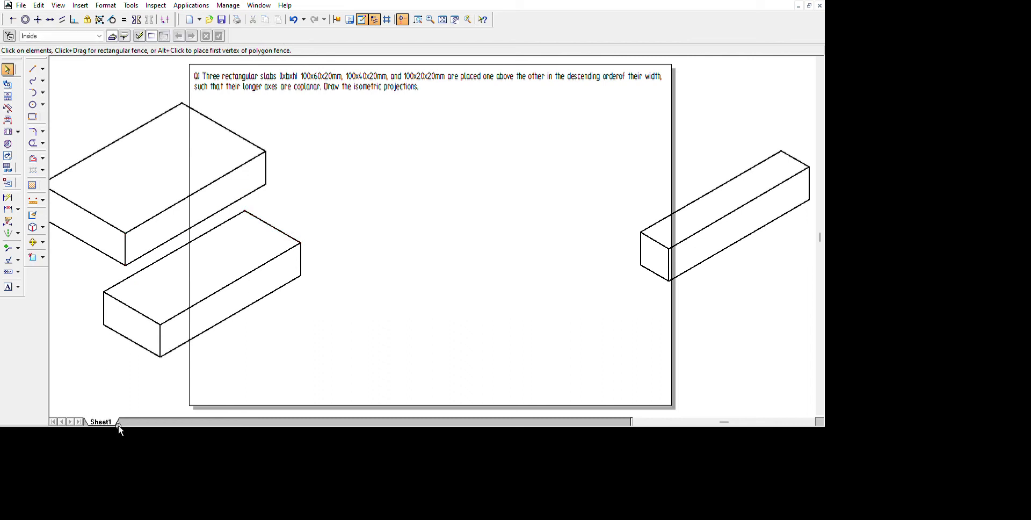
pyautogui.moveTo(78, 355); pyautogui.dragTo(418, 197)
pyautogui.moveTo(64, 375); pyautogui.dragTo(419, 196)
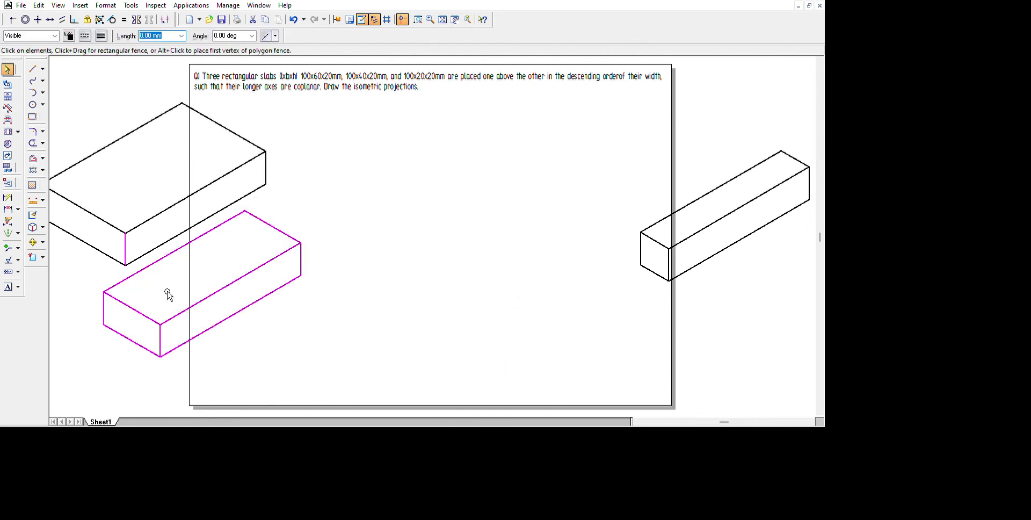
pyautogui.moveTo(360, 284); pyautogui.dragTo(952, 112)
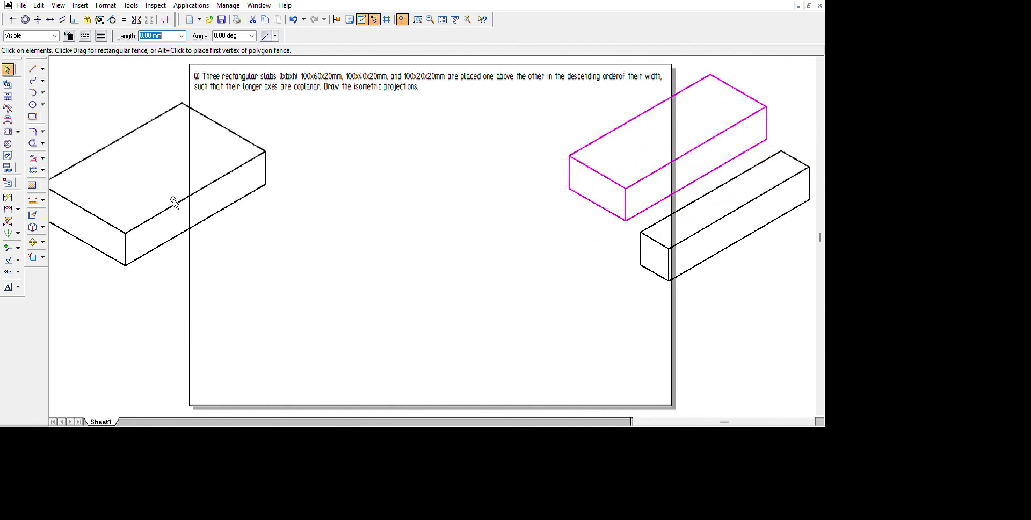
# Move the whole first slab to the middle of the sheet and clear the selection
pyautogui.scroll(1, 173, 215)
pyautogui.click(556, 13)
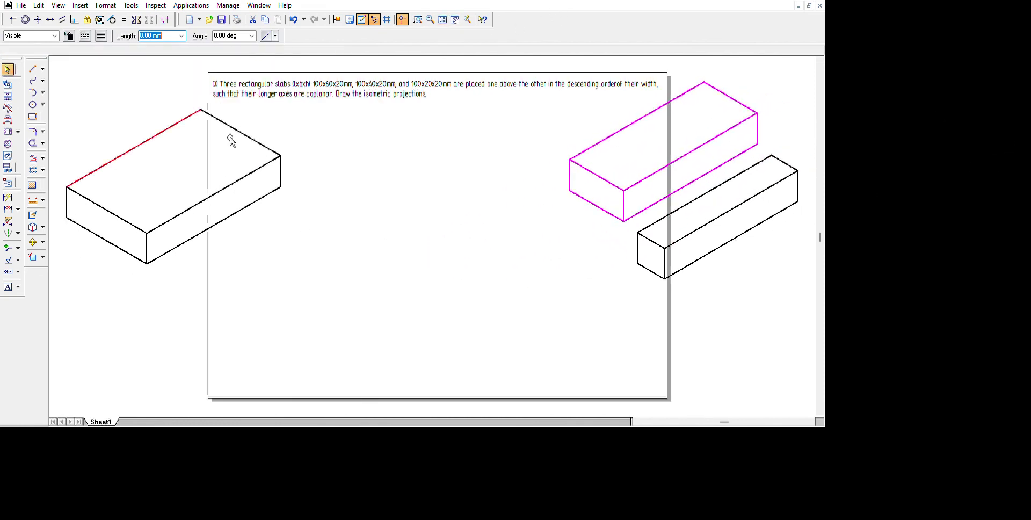
pyautogui.click(81, 348)
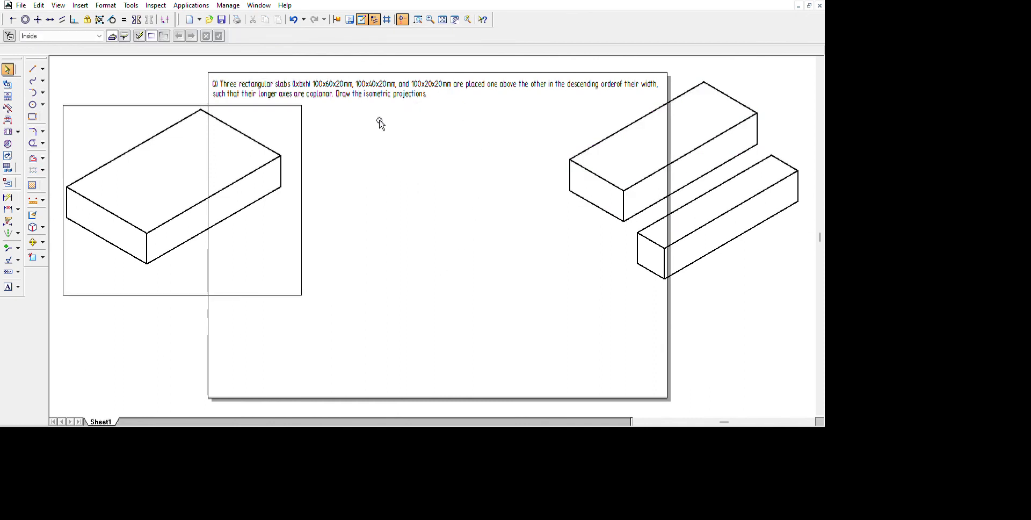
pyautogui.click(305, 194)
pyautogui.moveTo(259, 242); pyautogui.dragTo(561, 336)
pyautogui.click(720, 478)
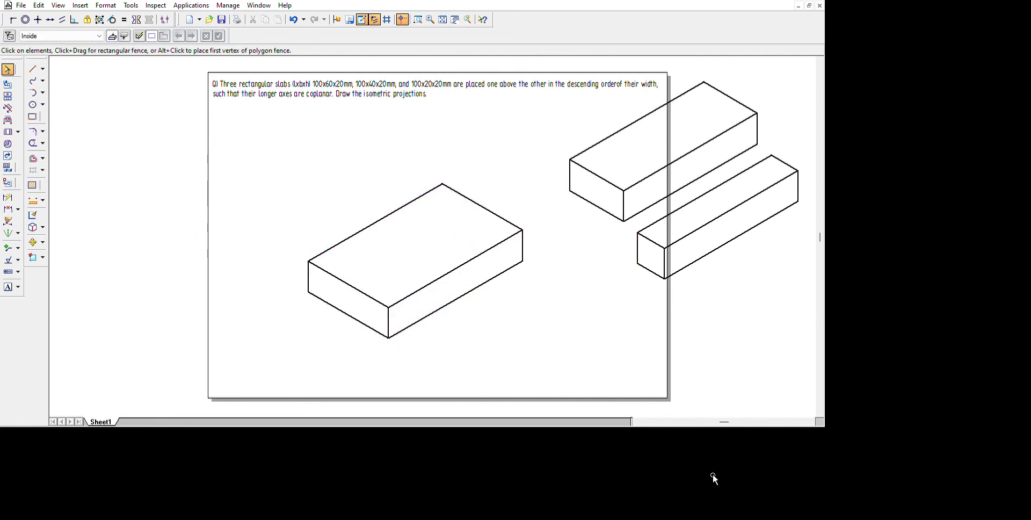